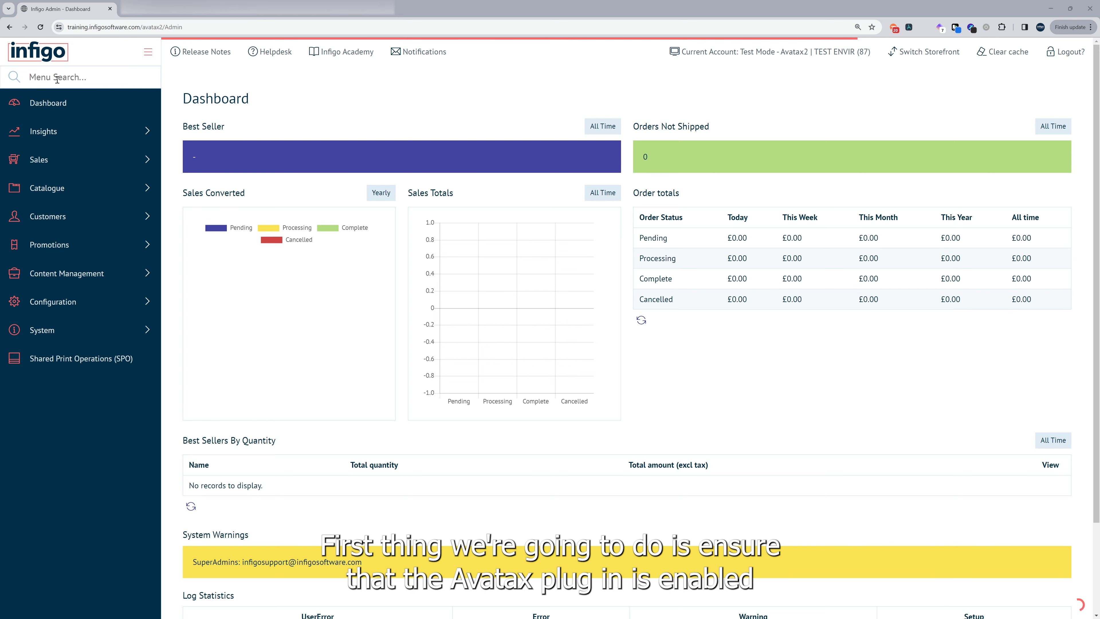
- Find Connect Settings with the 'conn' menu search, tick Avalara AvaTax provider and save
click(67, 76)
text(conn)
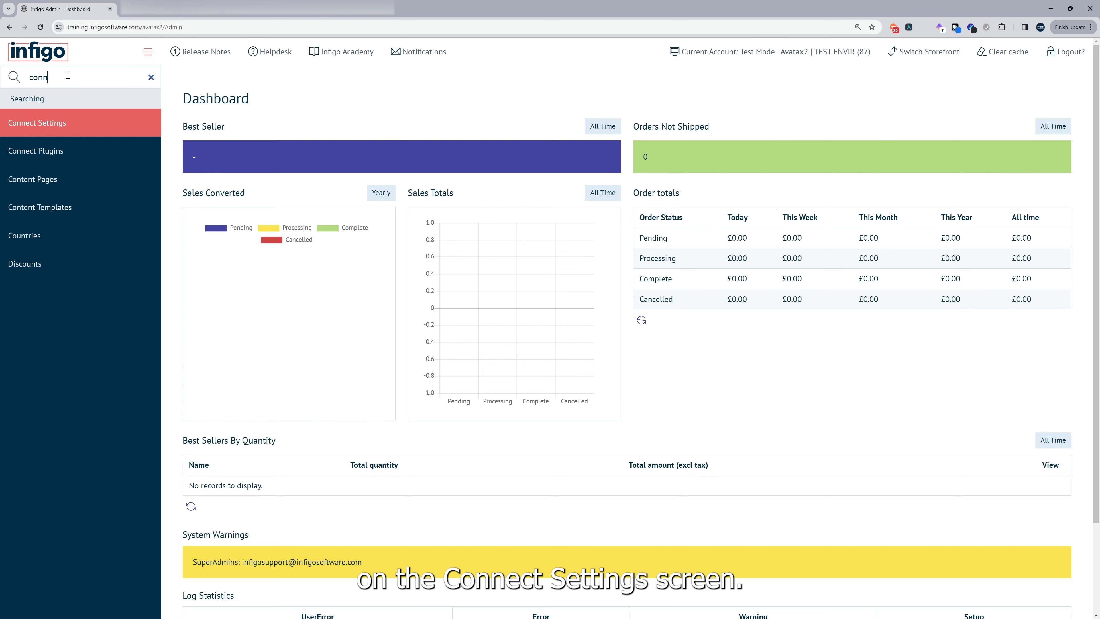
key(Return)
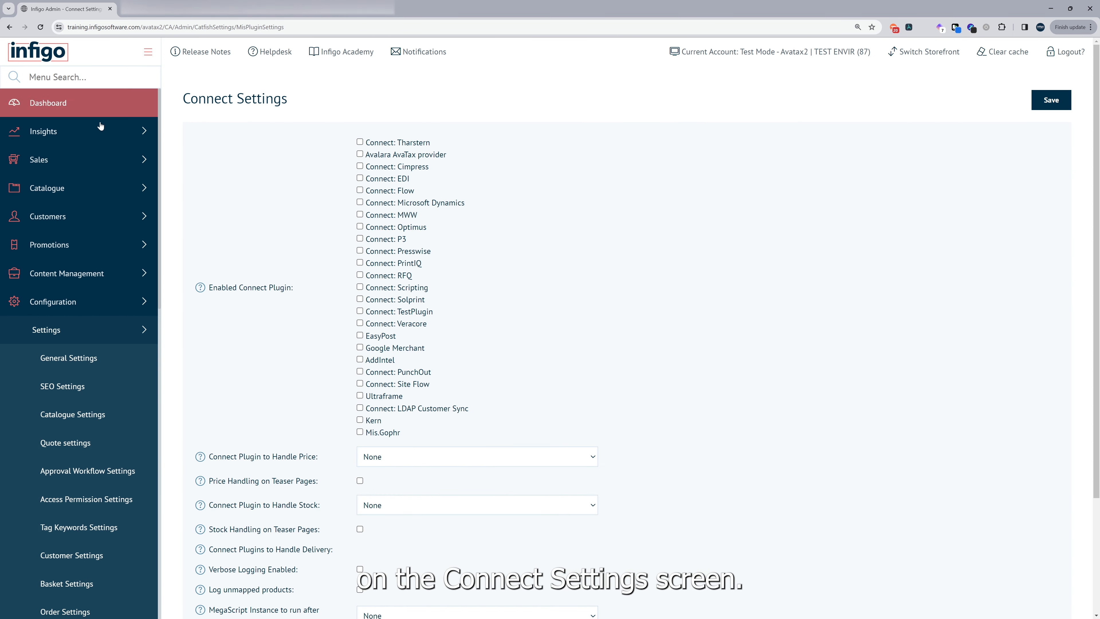
click(367, 156)
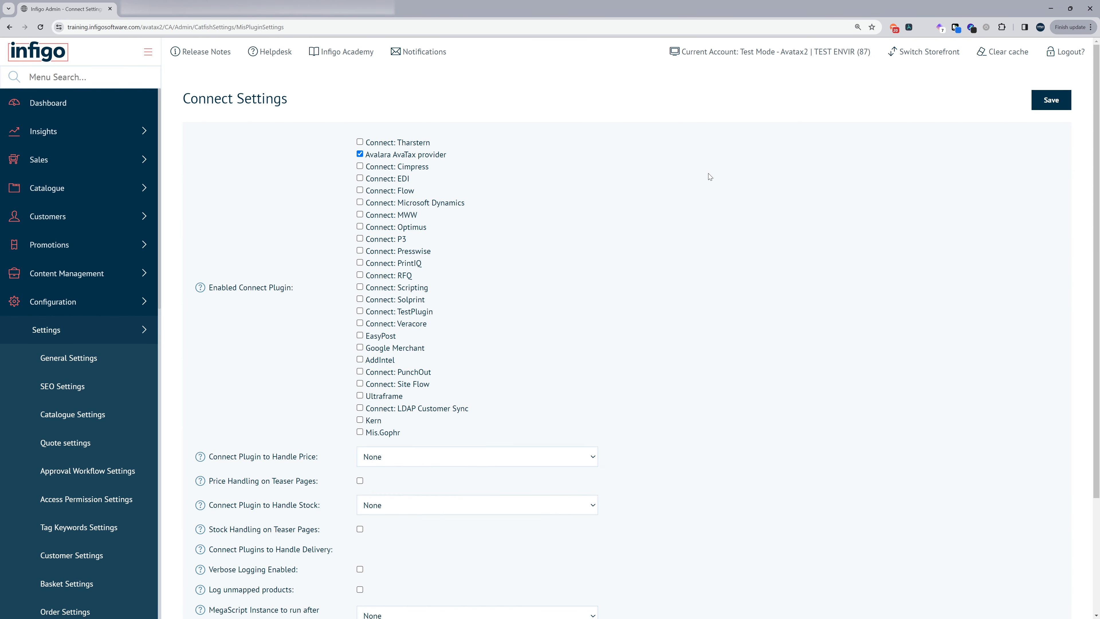
click(1042, 101)
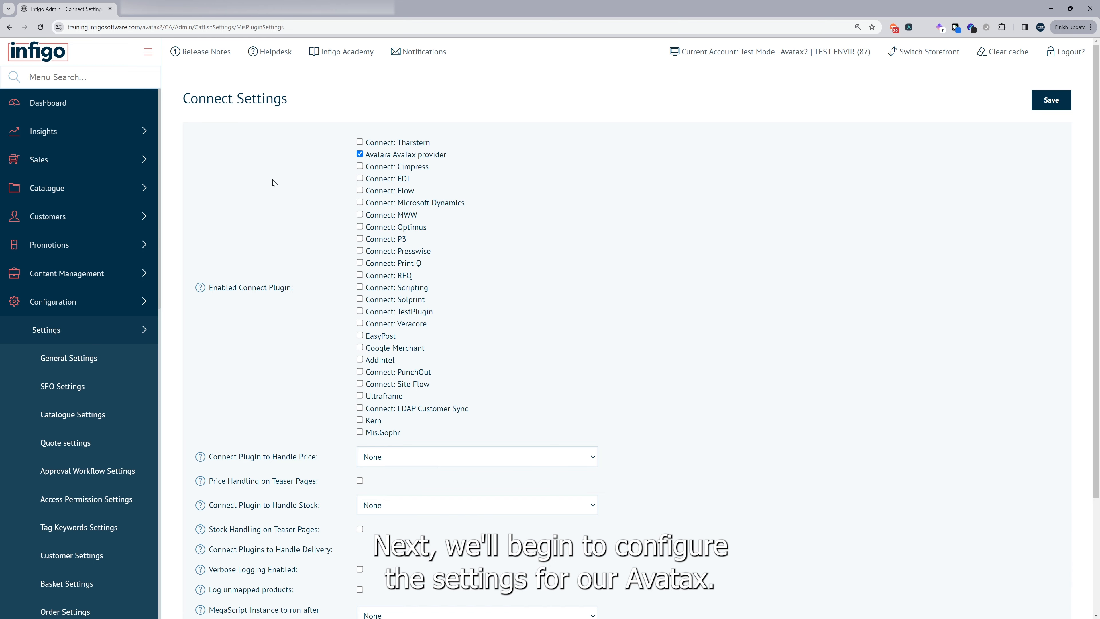
- Open the Avalara AvaTax provider's Configure page from the Connect Plugins list
click(97, 78)
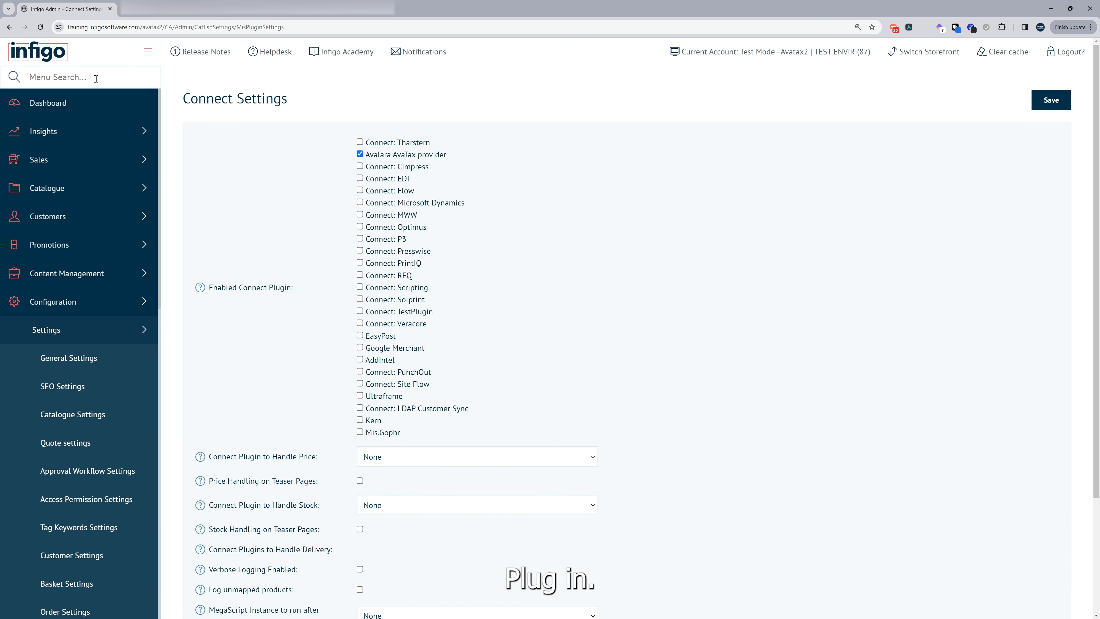
text(connec)
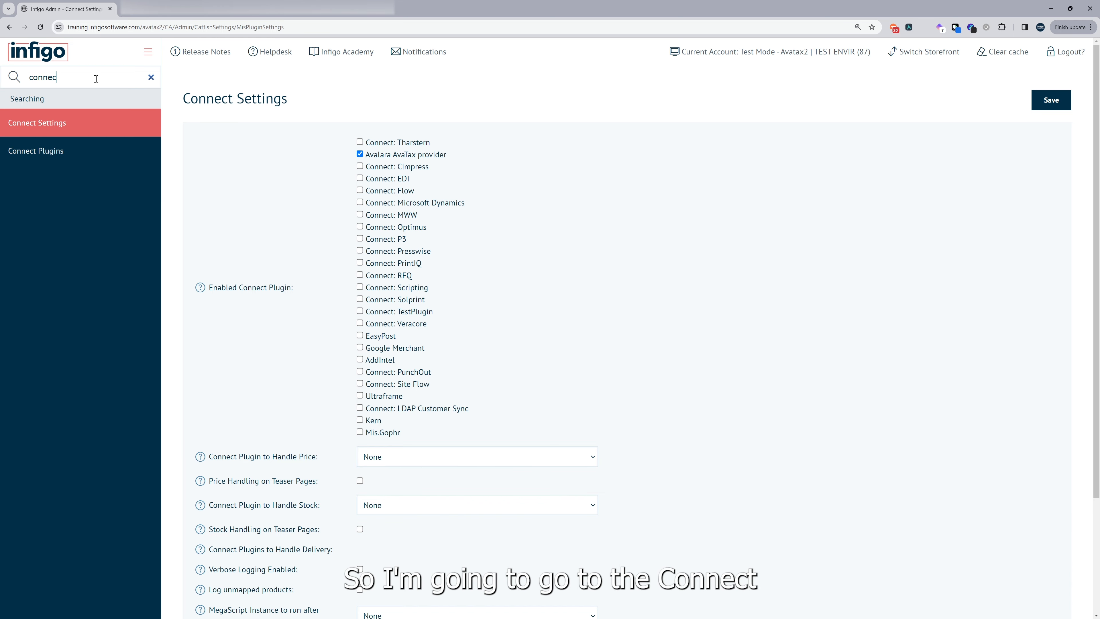
click(36, 151)
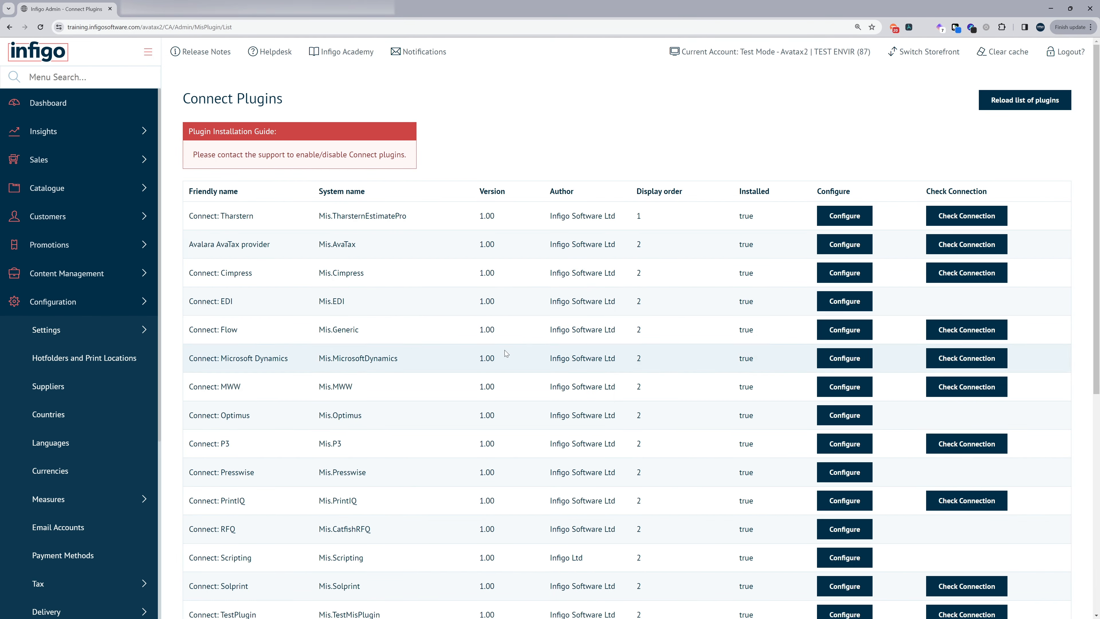
click(843, 245)
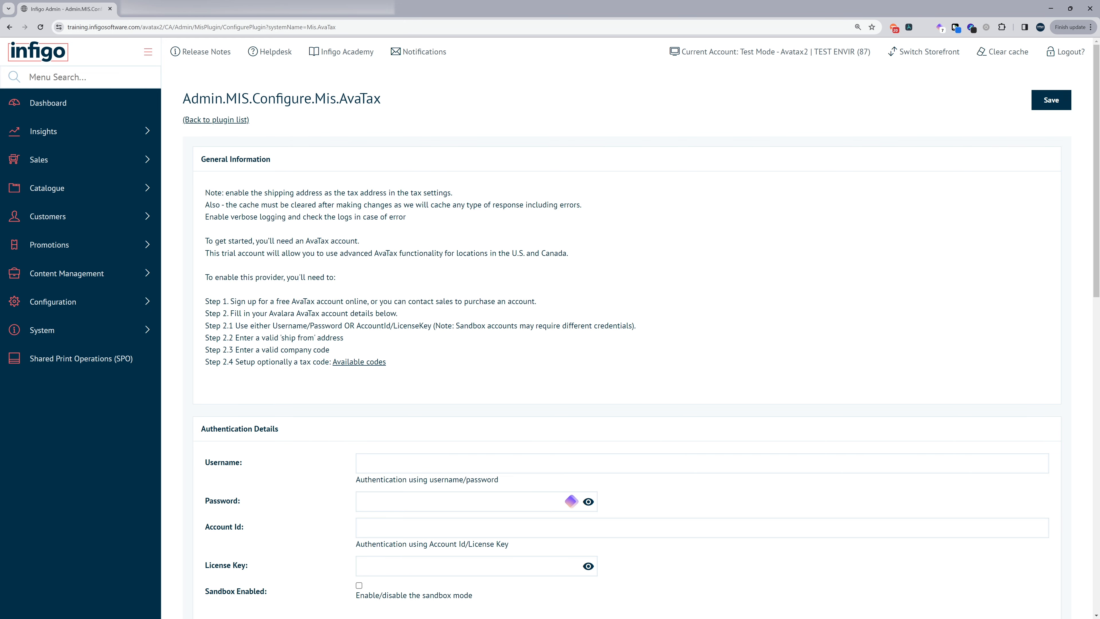
- Enter the AvaTax account username and password under Authentication Details and tick Sandbox Enabled
scroll(337, 369, down, 4)
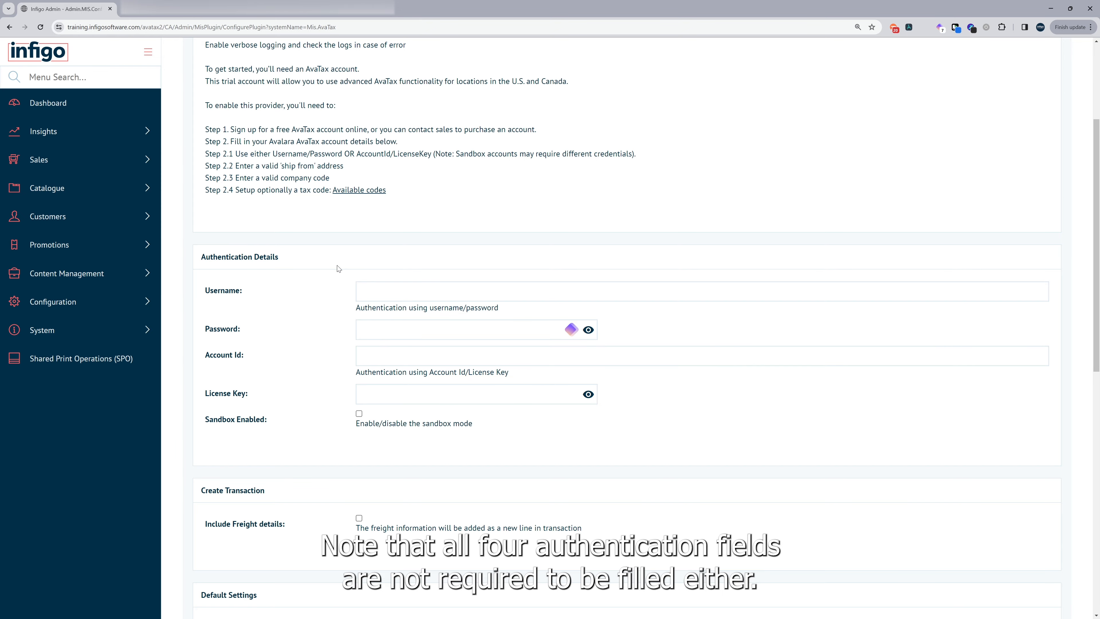
click(396, 294)
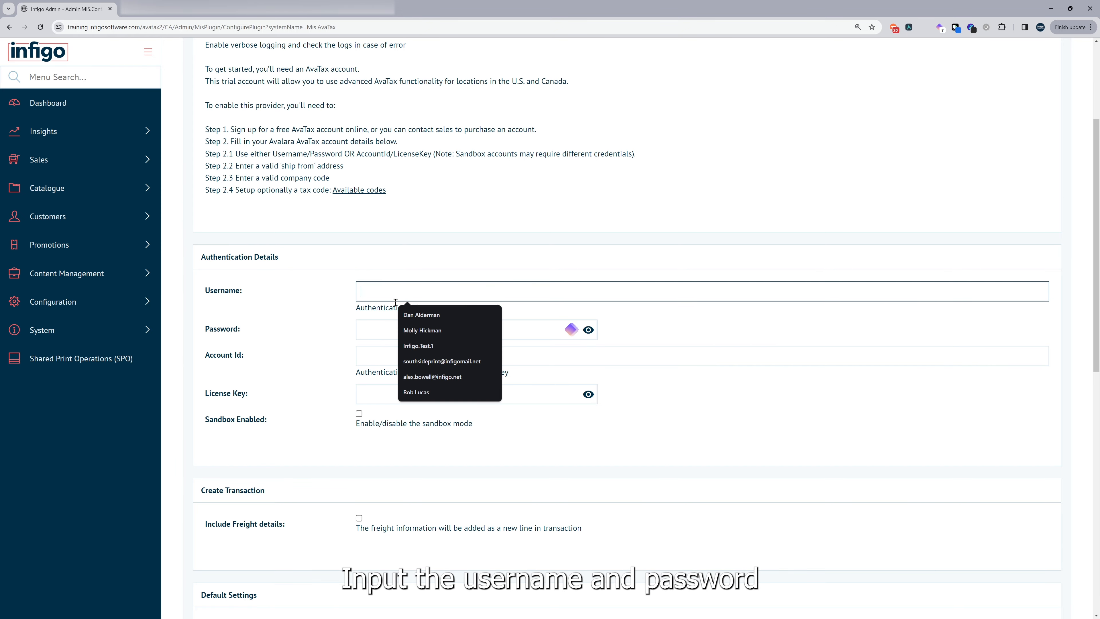
click(382, 336)
click(322, 320)
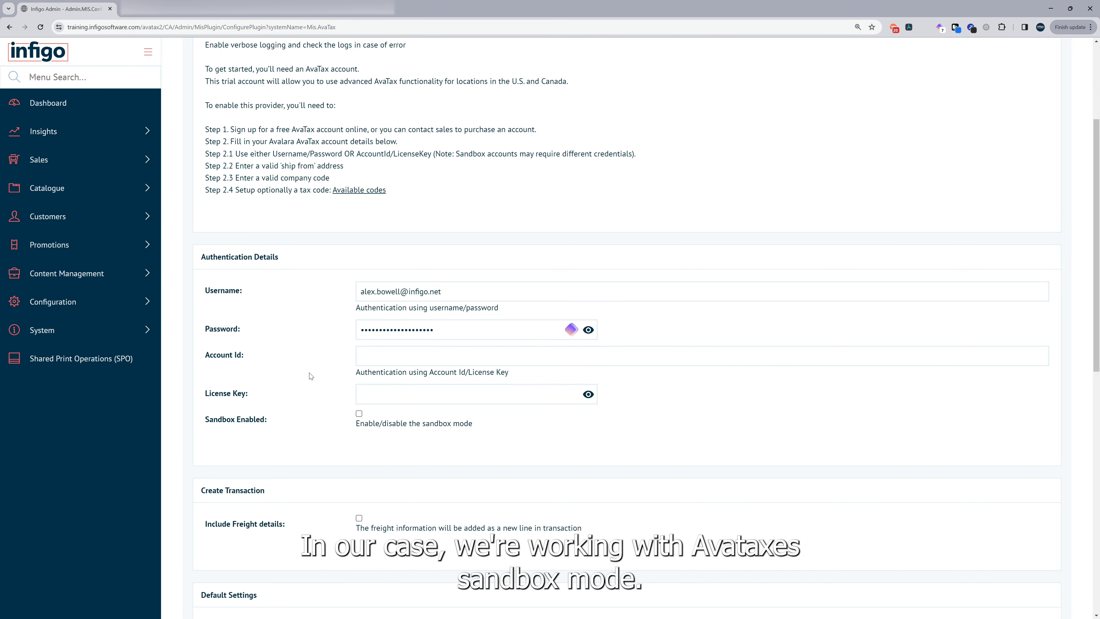
click(359, 414)
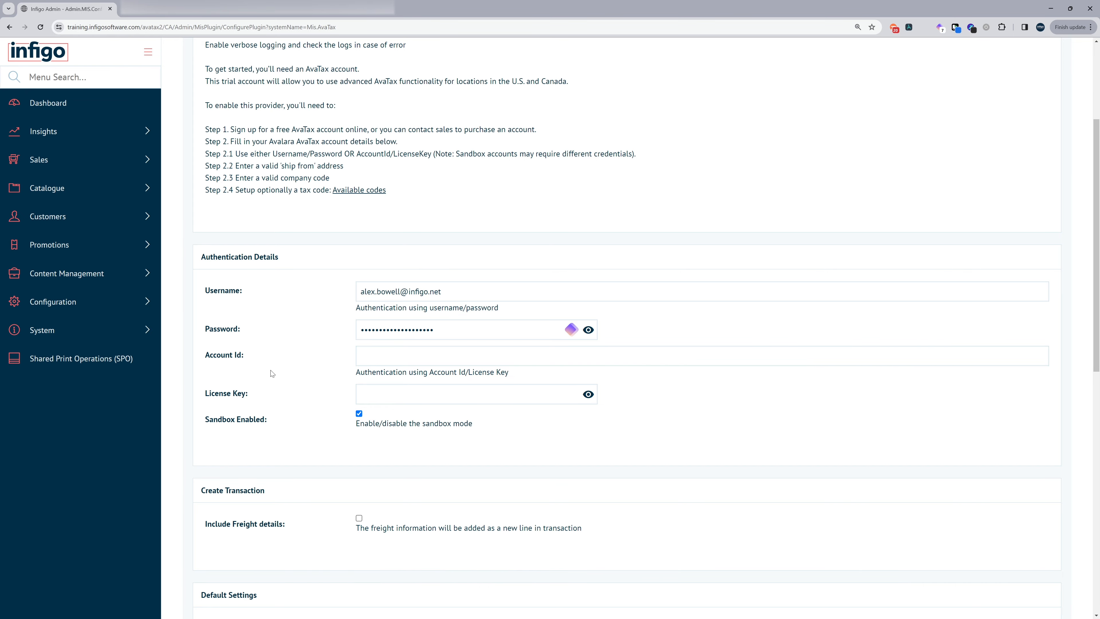
- Include freight details and set the AvaTax default tax rate to 5
scroll(272, 370, down, 3)
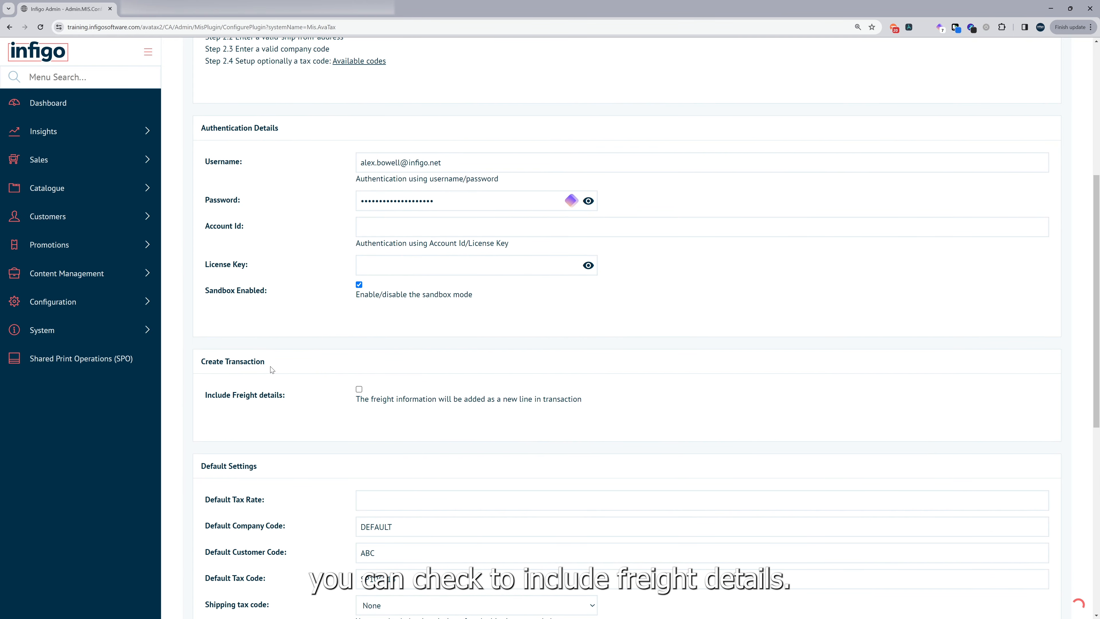
click(359, 389)
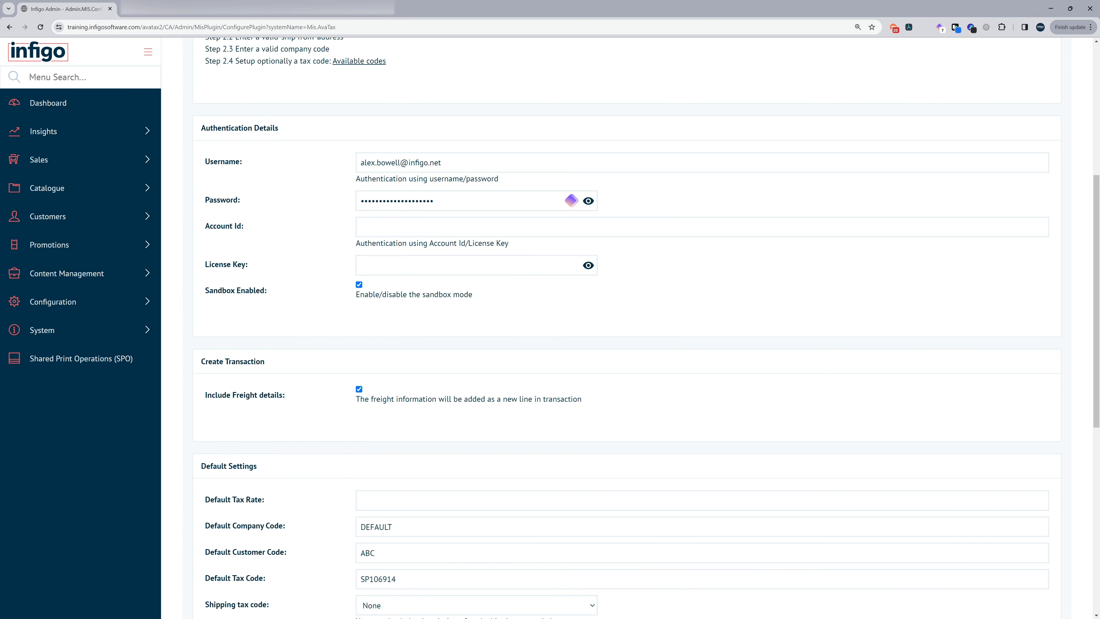
scroll(269, 381, down, 5)
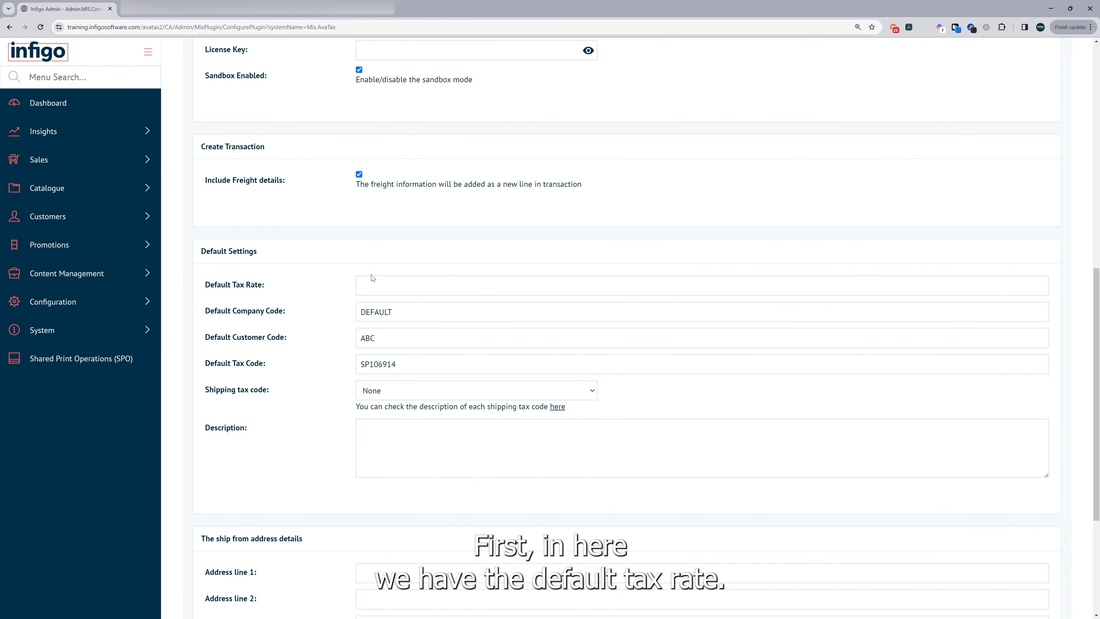
click(392, 283)
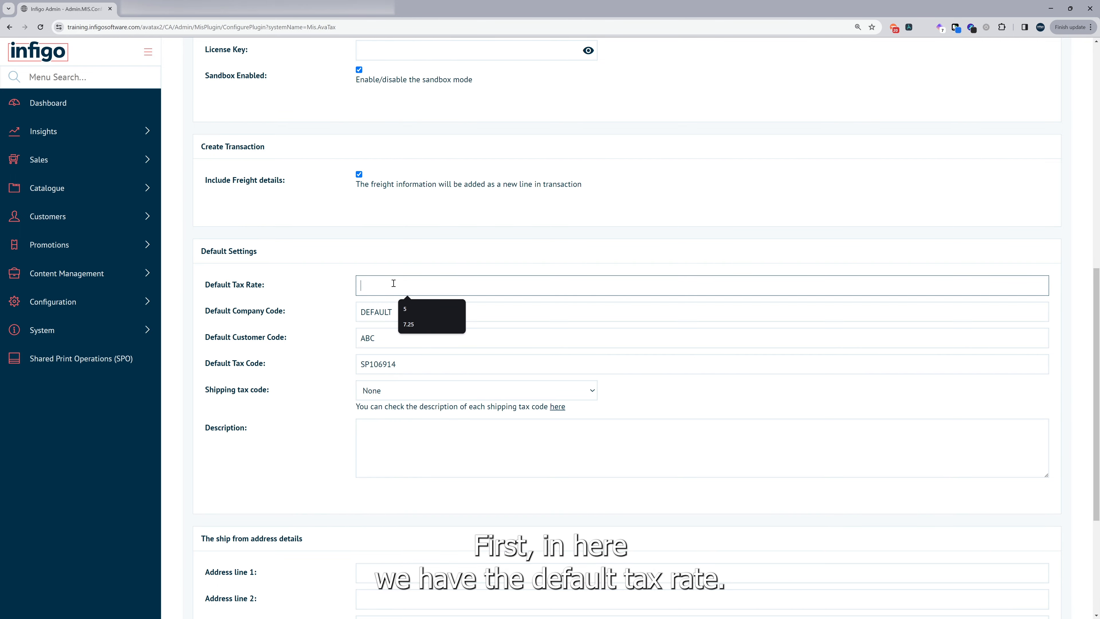
text(5)
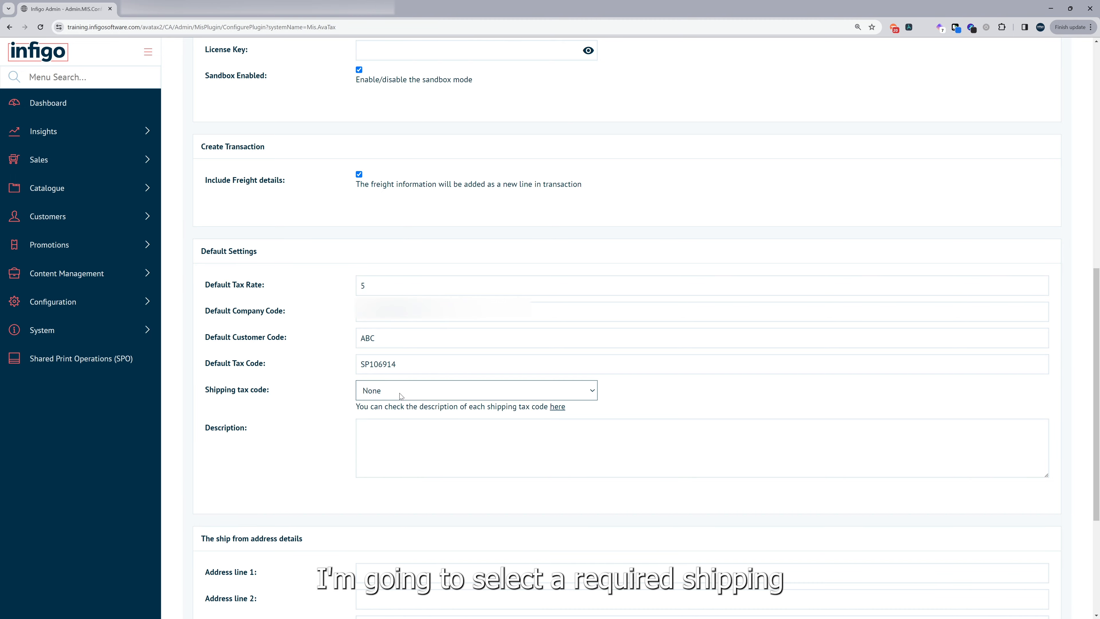
- Choose 'Delivery by company vehicle (Code:FR010000)' as the shipping tax code and save the configuration
click(400, 395)
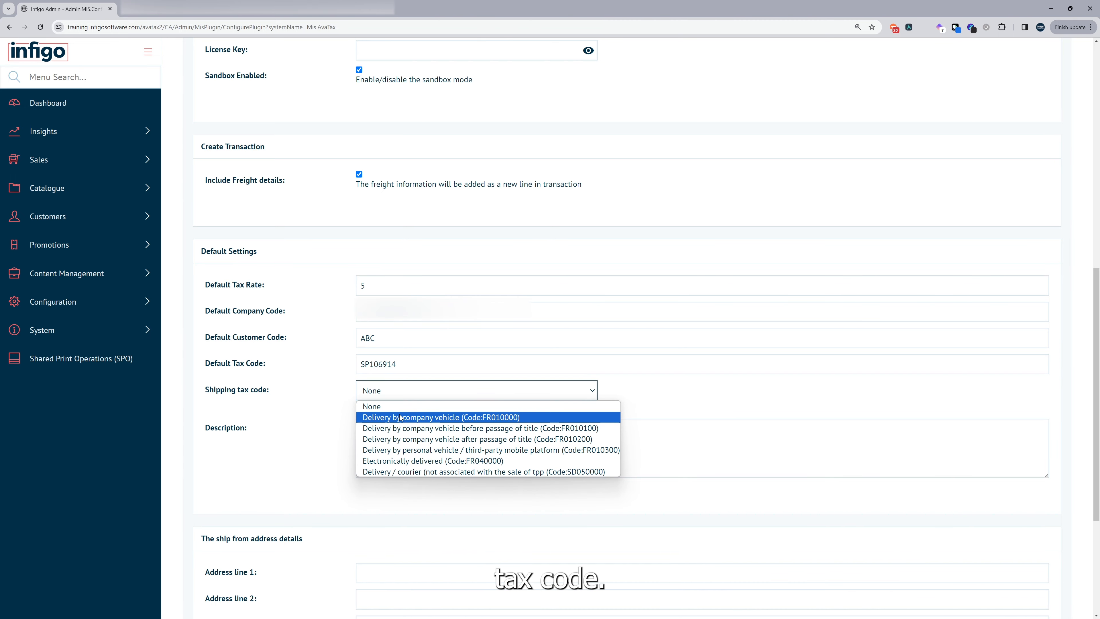
click(401, 418)
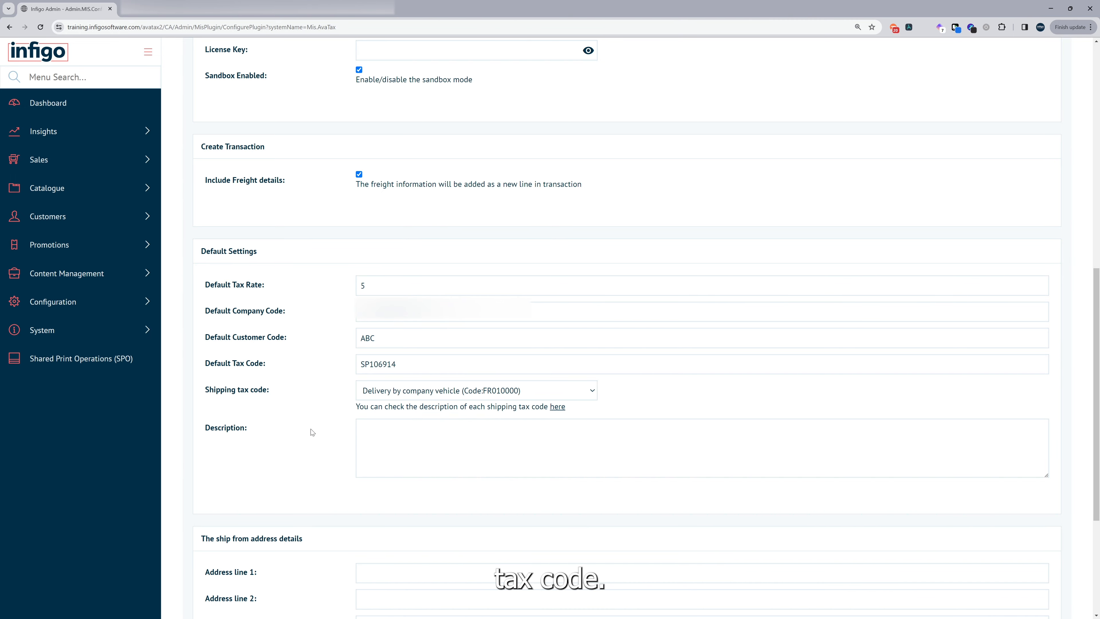
scroll(273, 352, down, 5)
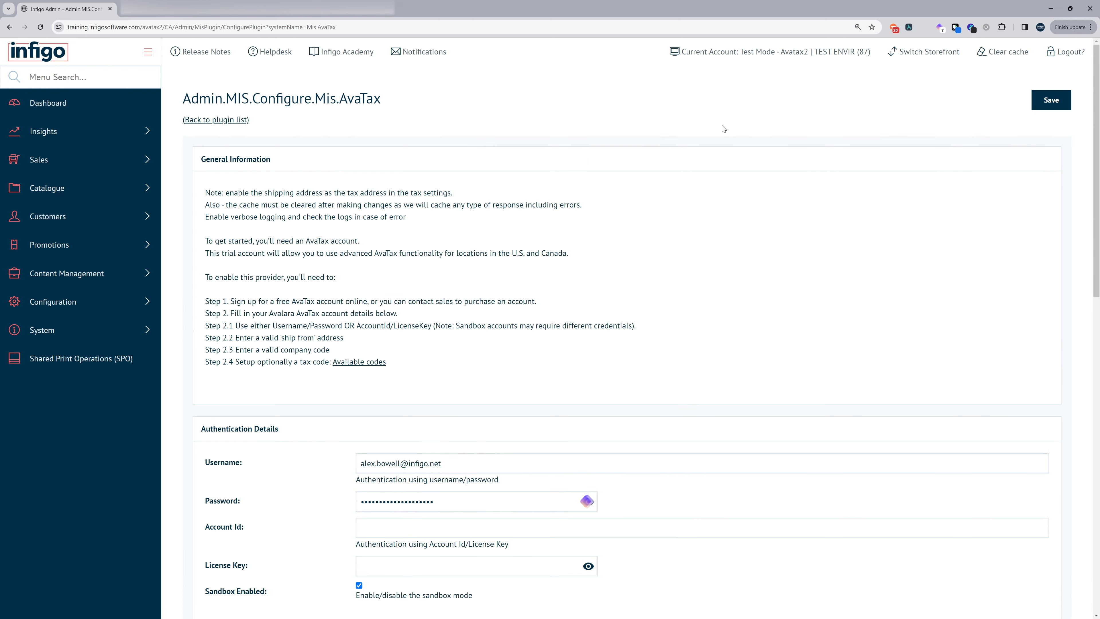
click(1052, 102)
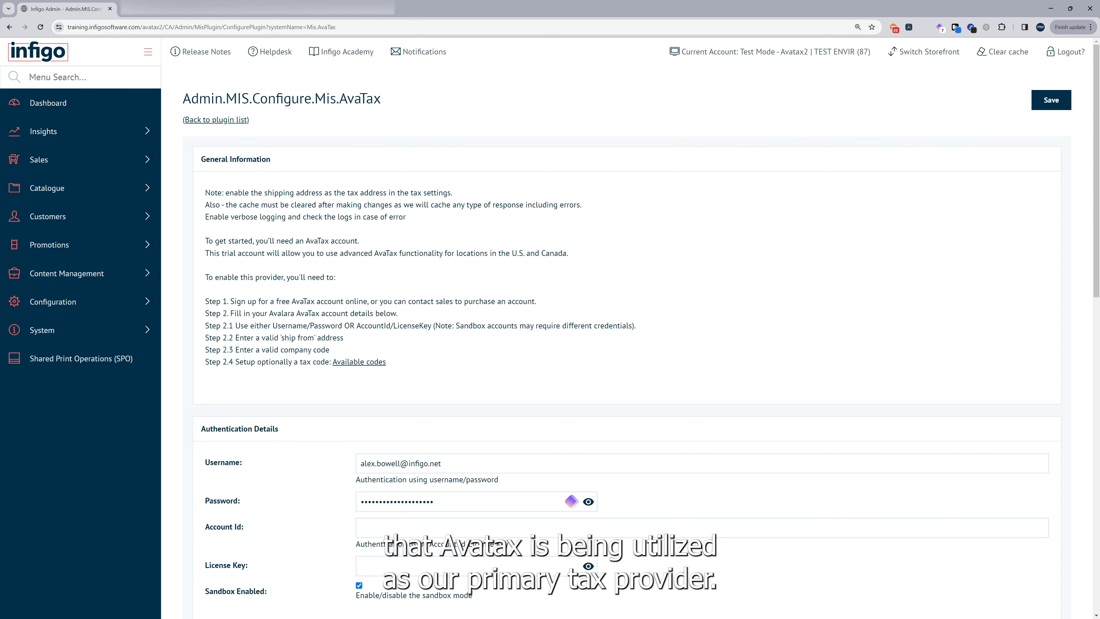
- On the Tax Providers page, mark Avalara AvaTax as the primary tax provider
click(74, 82)
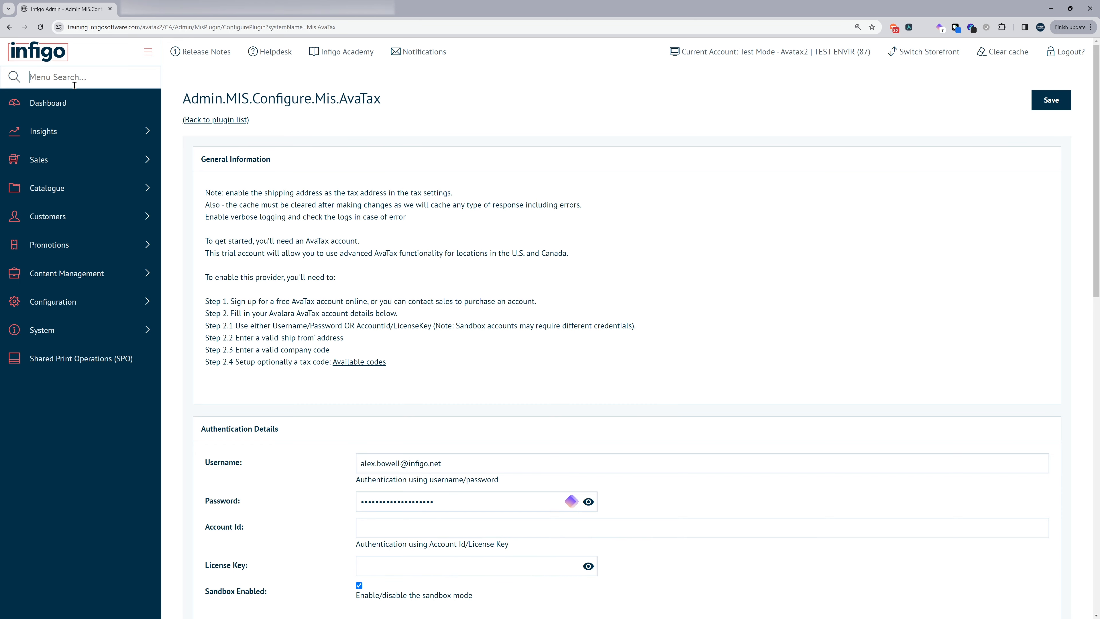
text(tax)
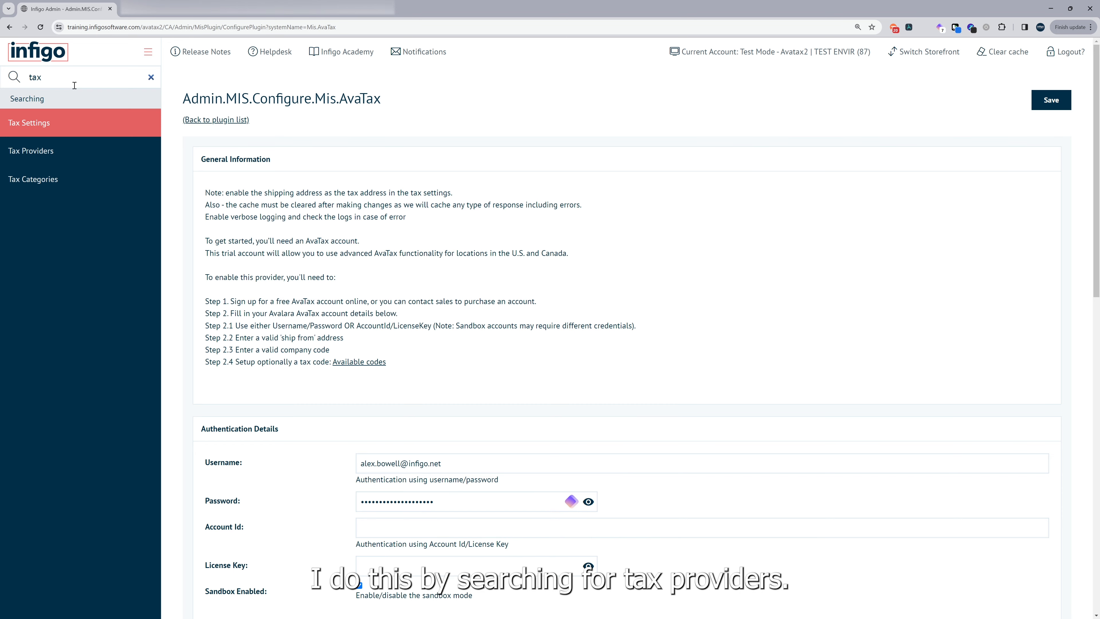
key(Down)
key(Return)
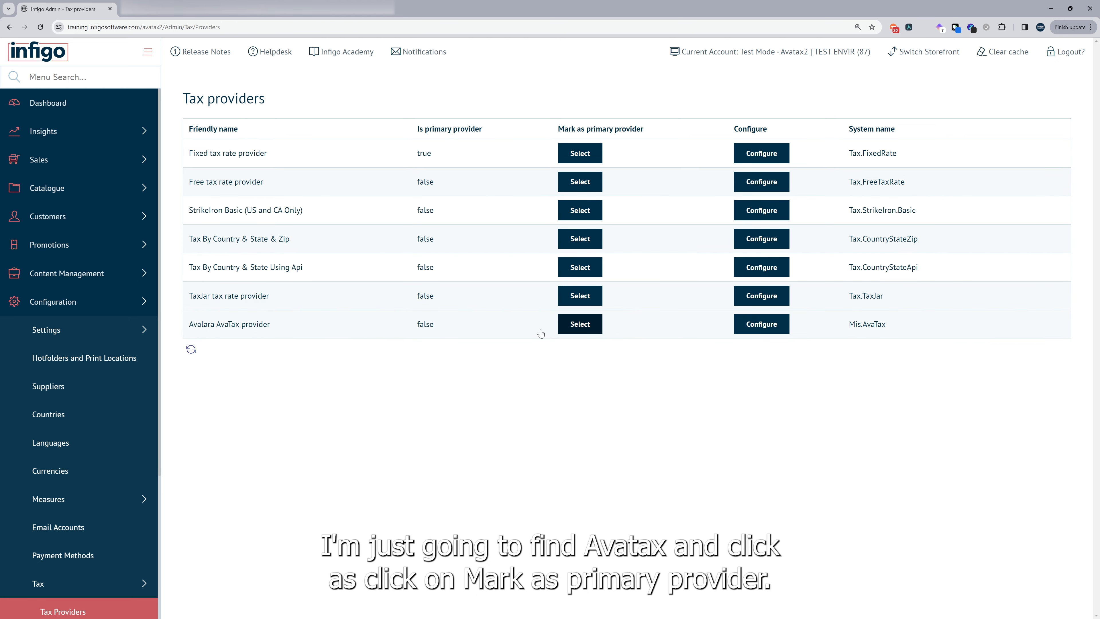
click(581, 329)
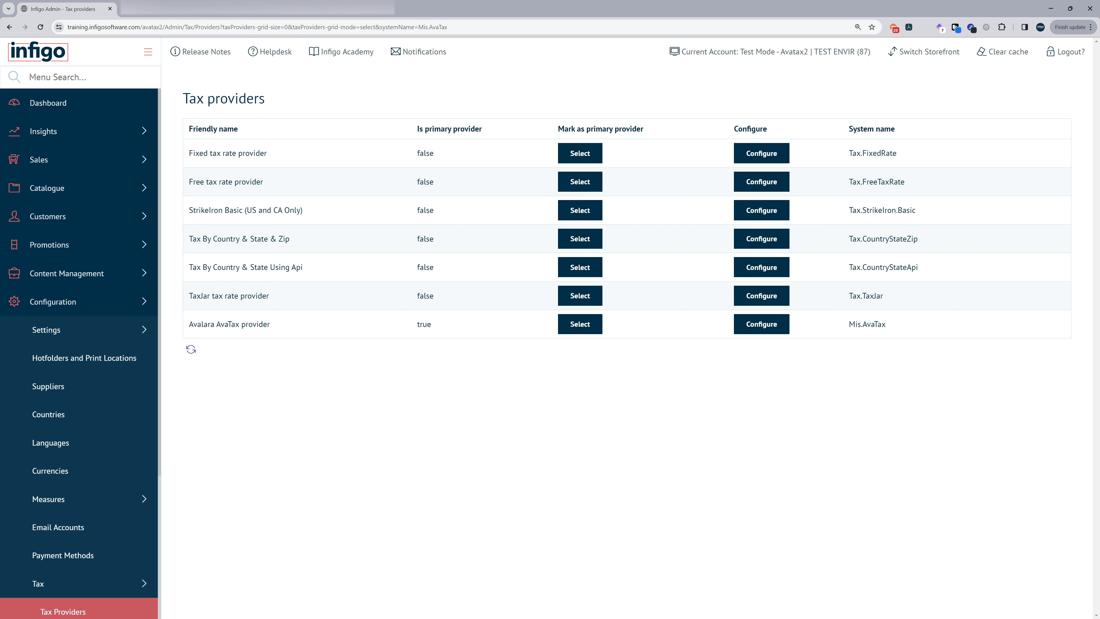
- Open Tax Settings and base tax on the shipping address
click(117, 70)
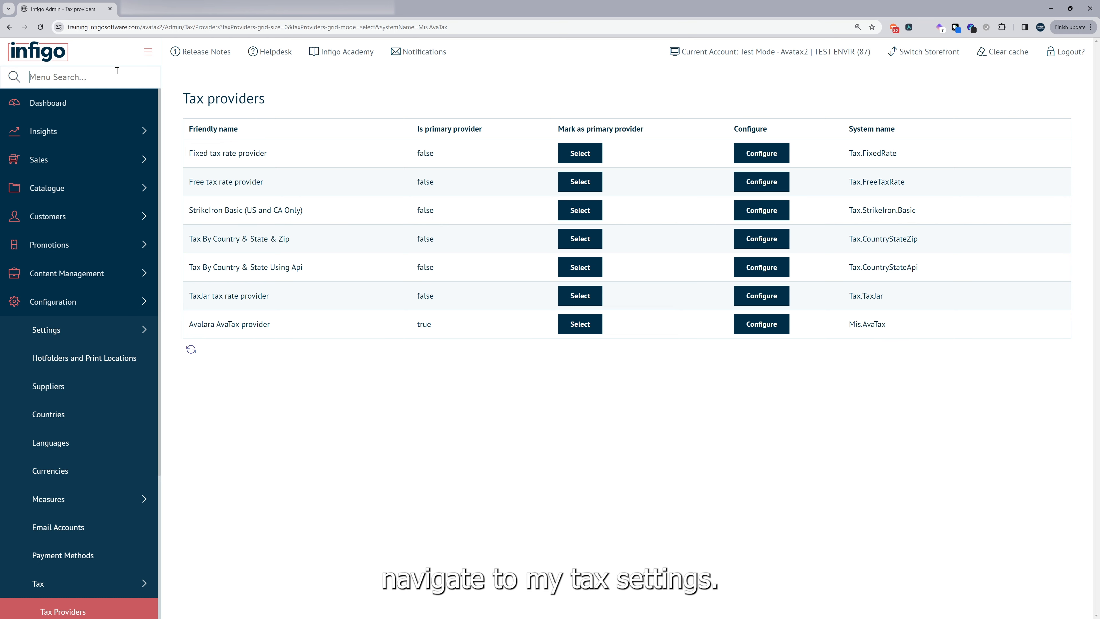
text(tax)
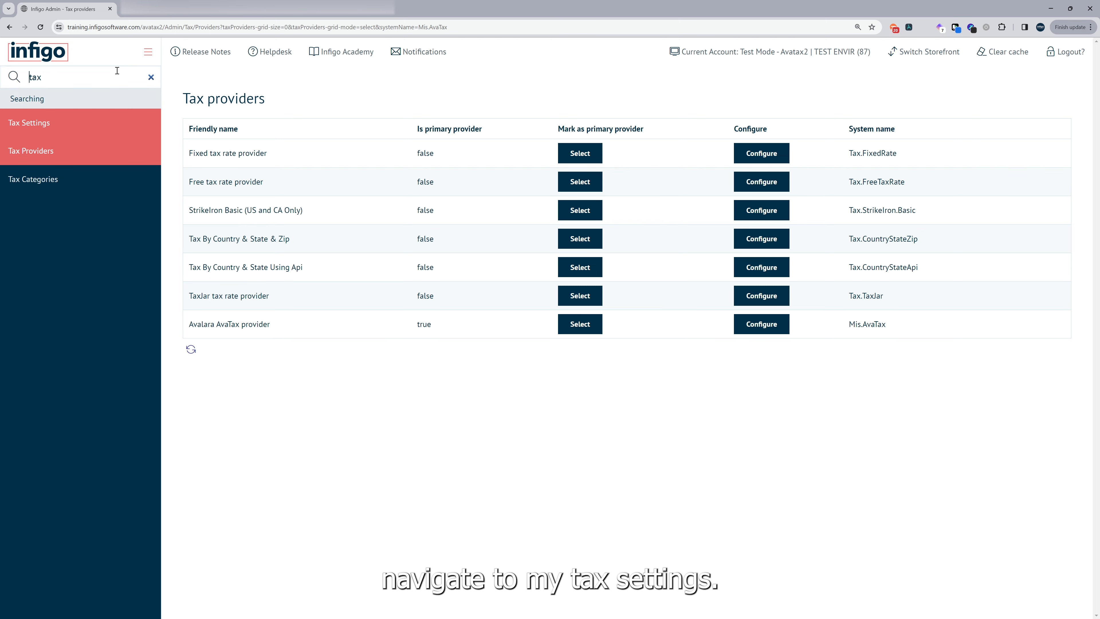
key(Return)
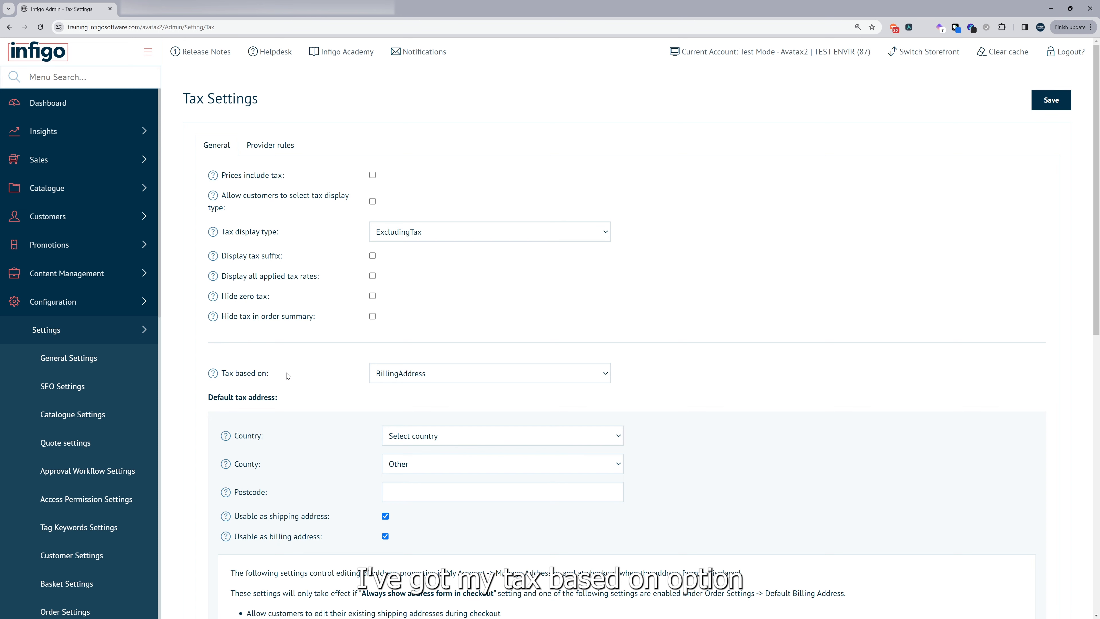
click(404, 377)
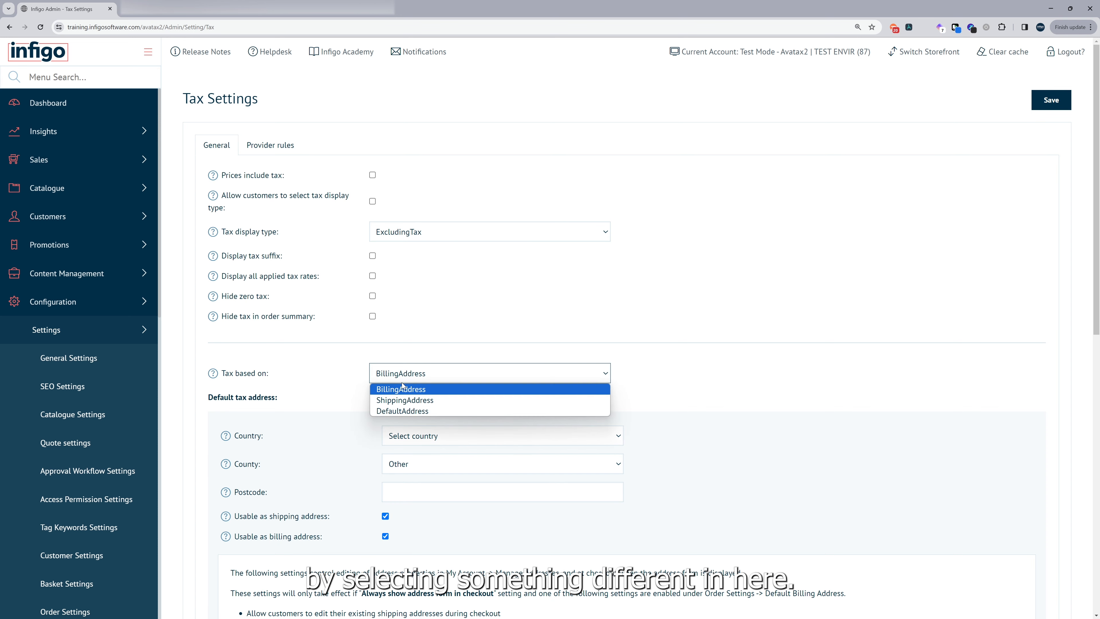
click(410, 401)
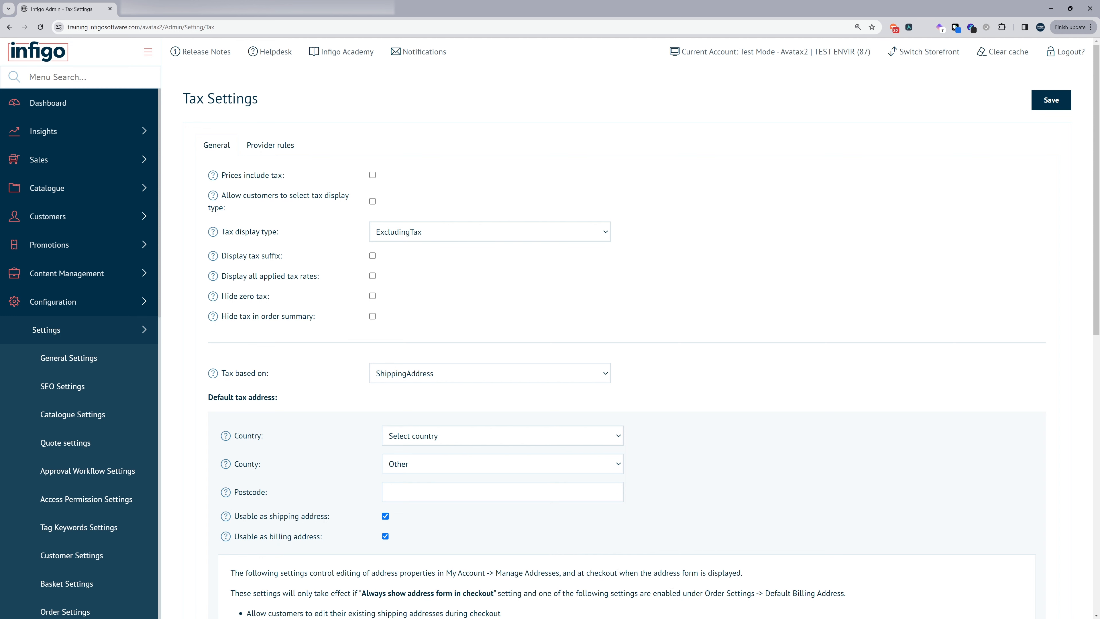
- Set Tax on delivery to 'Controlled by provider' and save the tax settings
scroll(279, 406, down, 3)
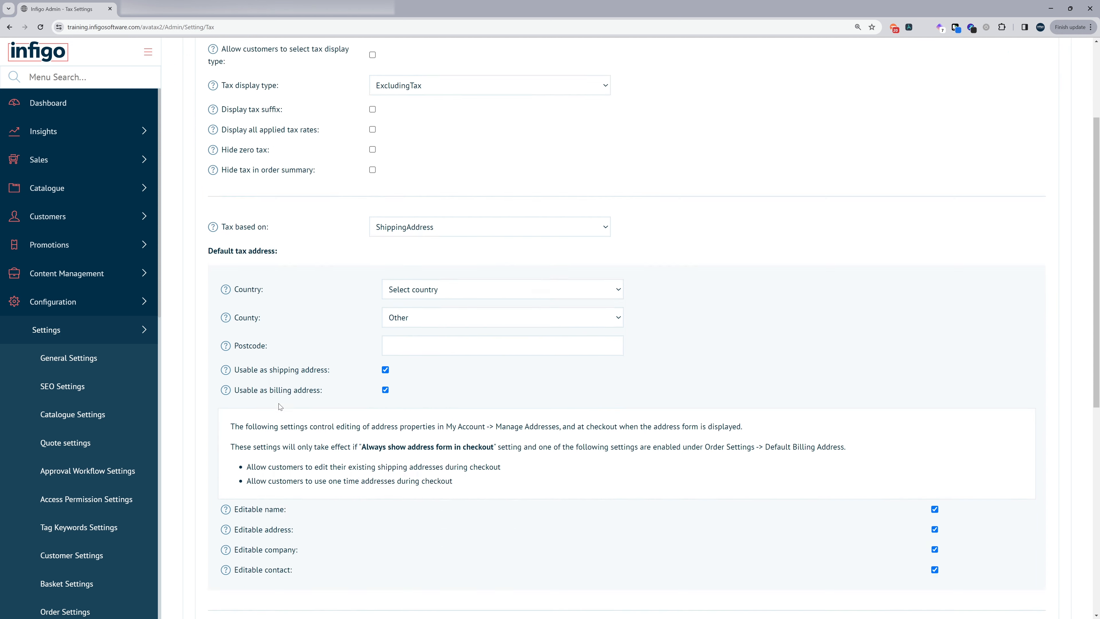
scroll(279, 406, down, 9)
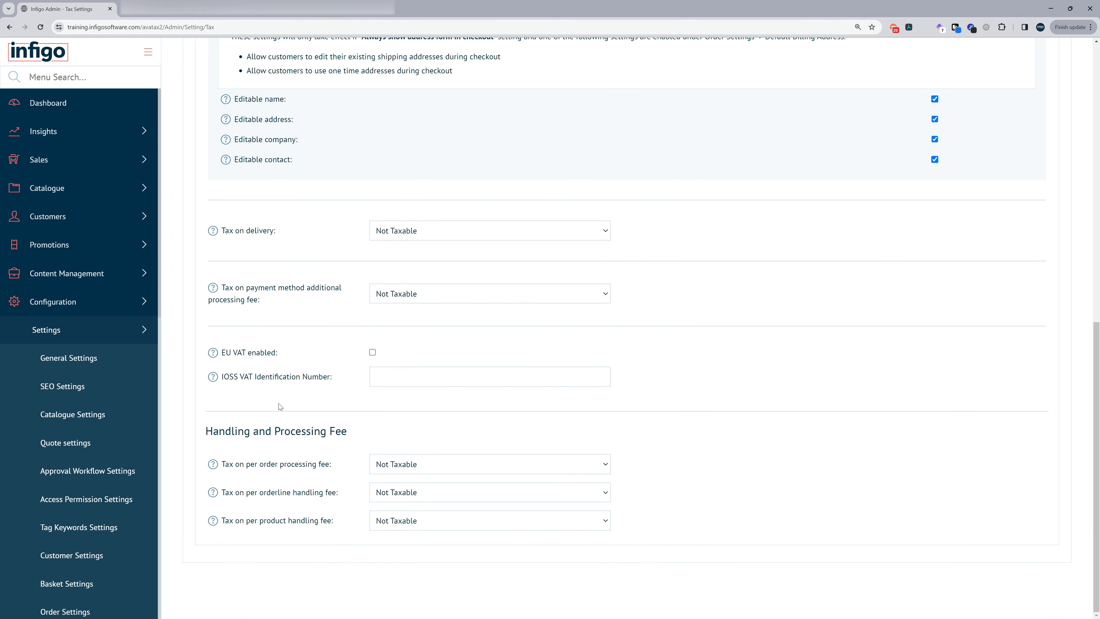
click(435, 232)
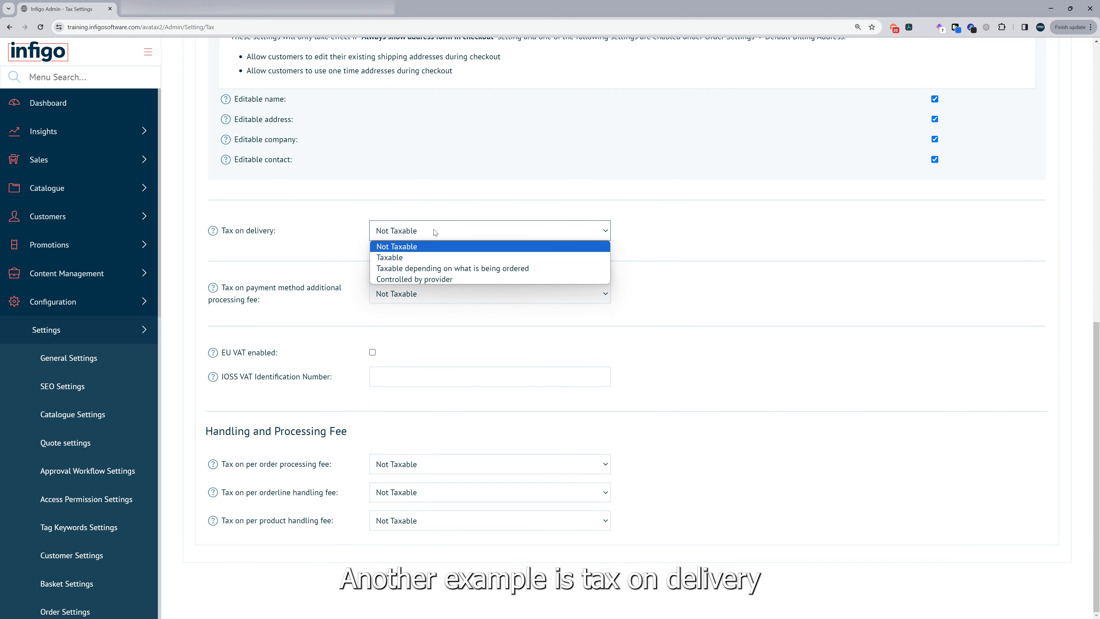
click(444, 280)
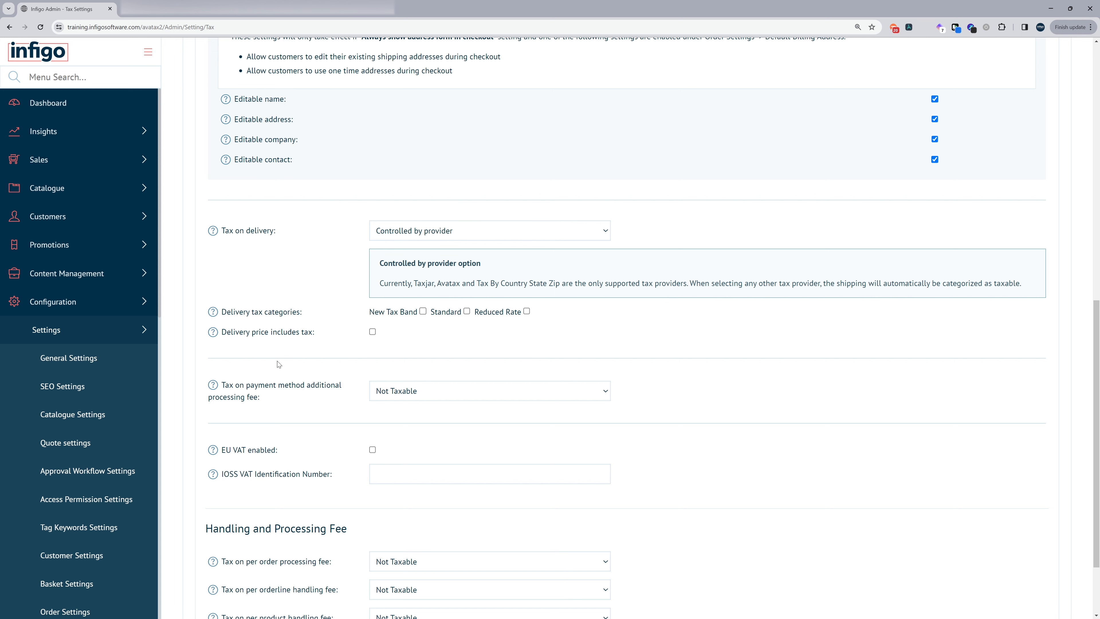
scroll(541, 336, up, 10)
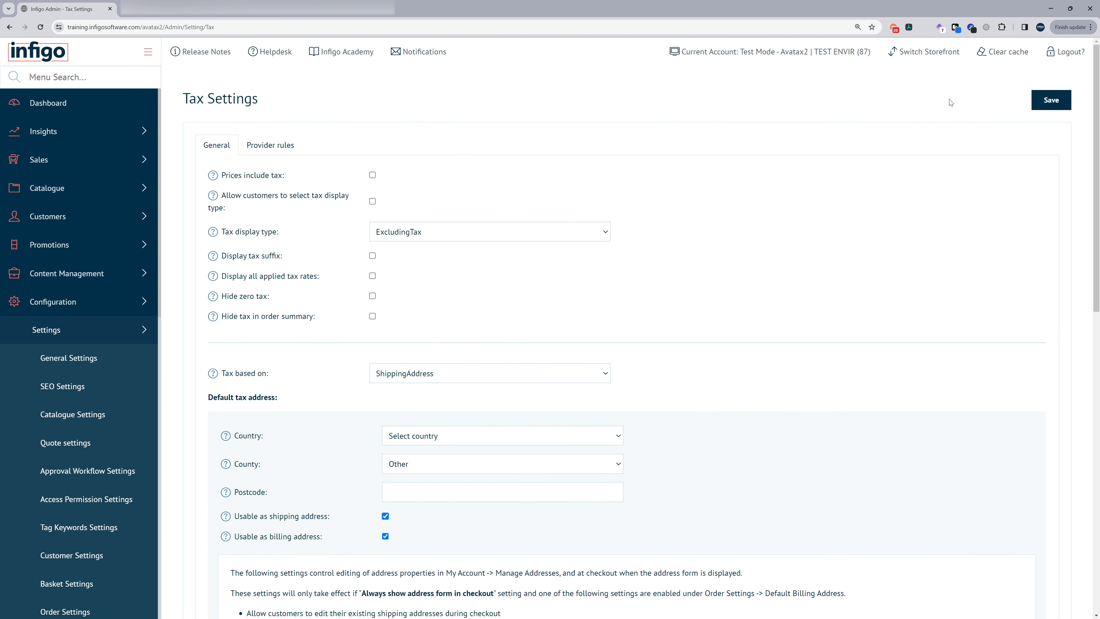
click(1046, 108)
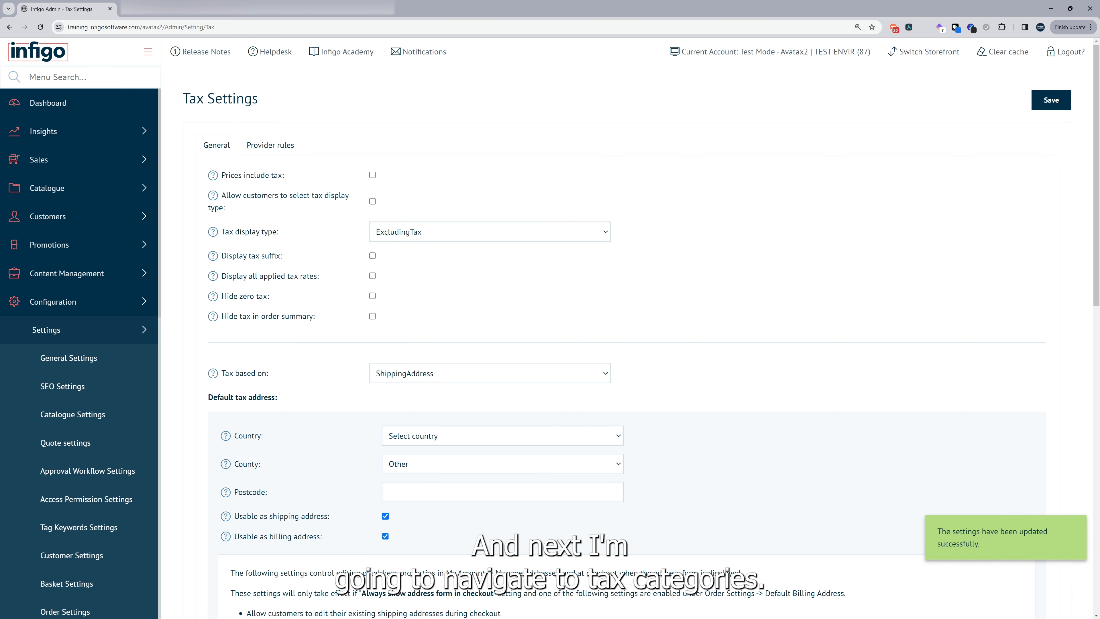
click(137, 71)
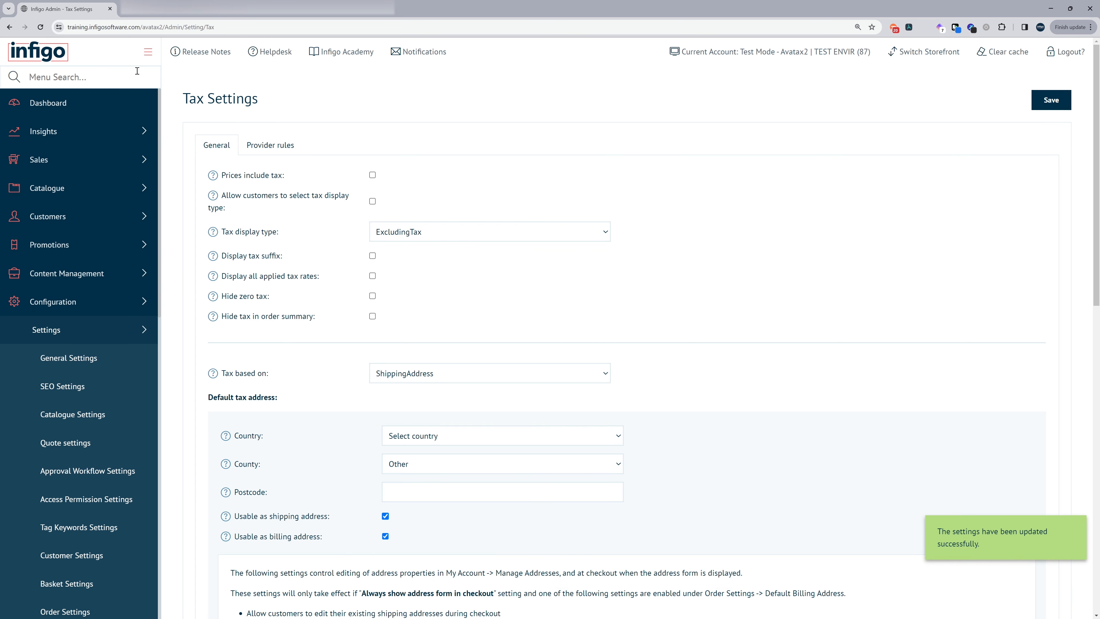
- Open Tax Categories, listing New Tax Band (-3), Standard (1) and Reduced Rate (5)
text(tax)
click(97, 192)
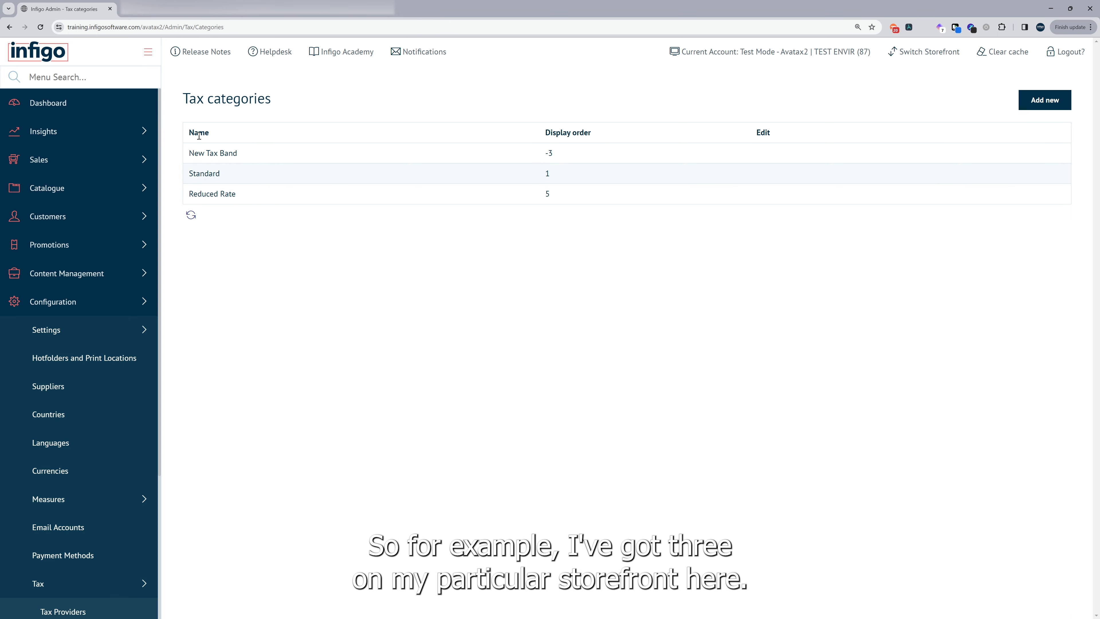
drag(194, 173, 241, 174)
click(233, 244)
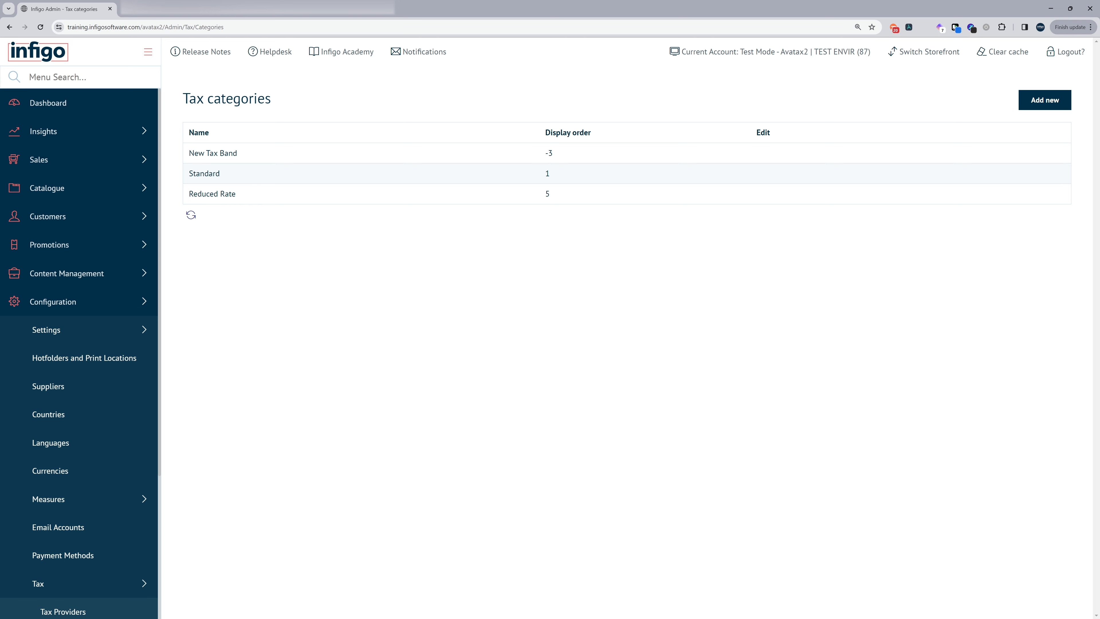
- Open the Taxable Product variant for editing from Catalogue > Products > Product Management
click(73, 187)
click(73, 216)
click(77, 246)
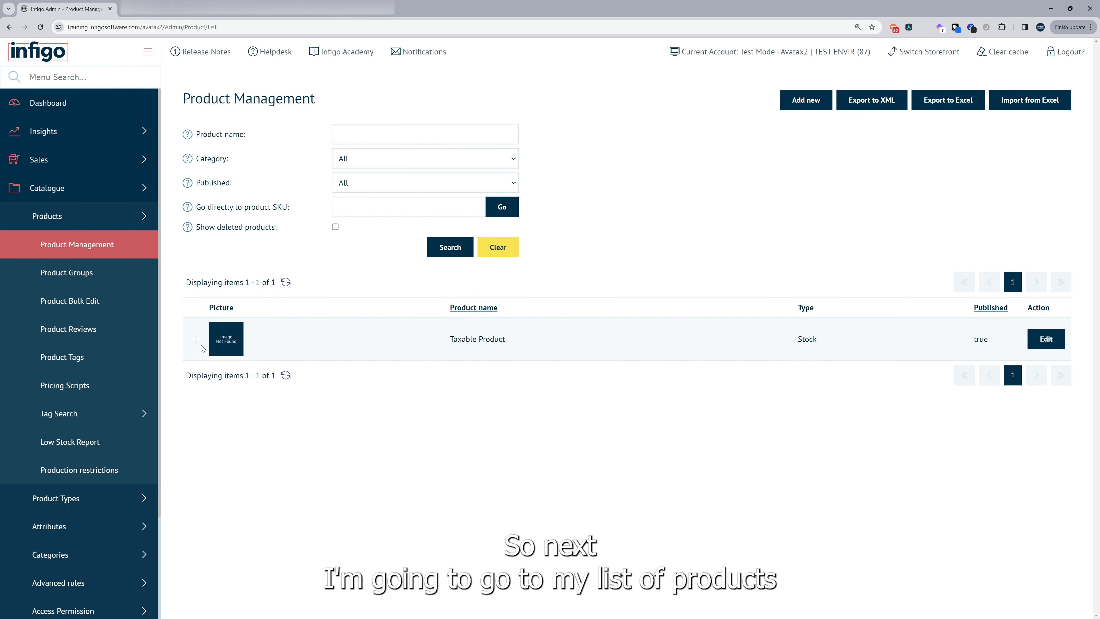
click(195, 338)
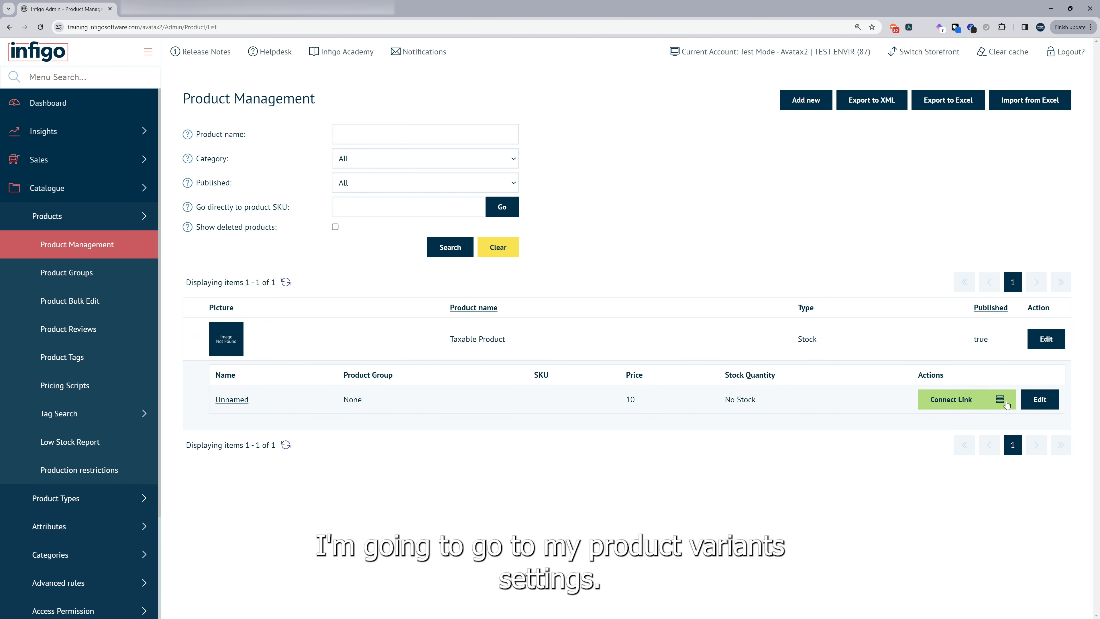
click(1029, 404)
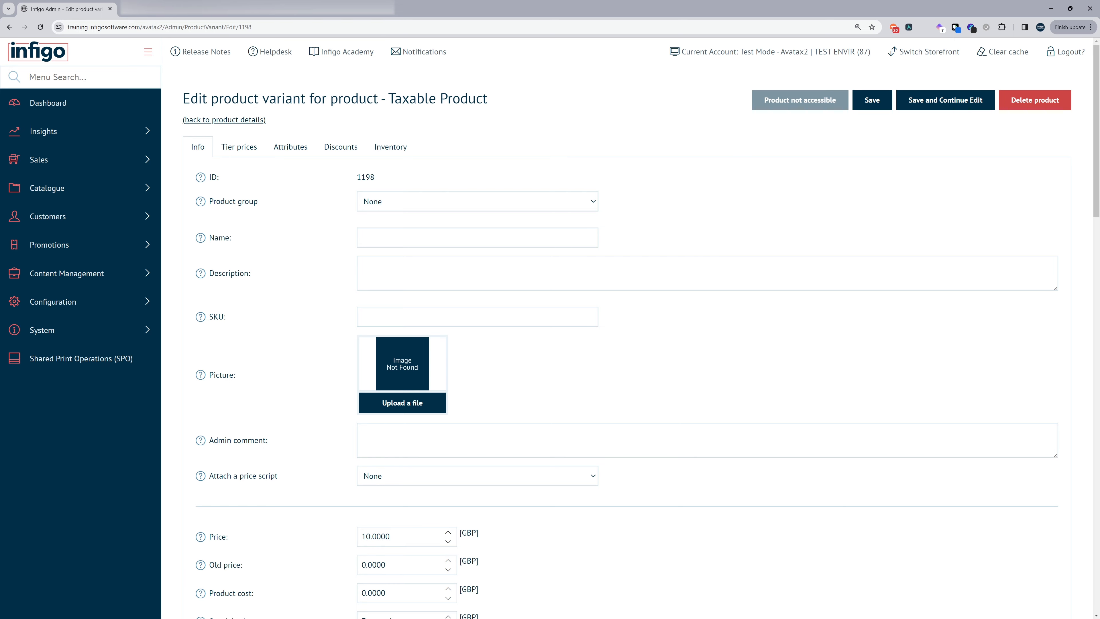
- Tick Standard under Available tax categories for the variant and save
scroll(250, 282, down, 12)
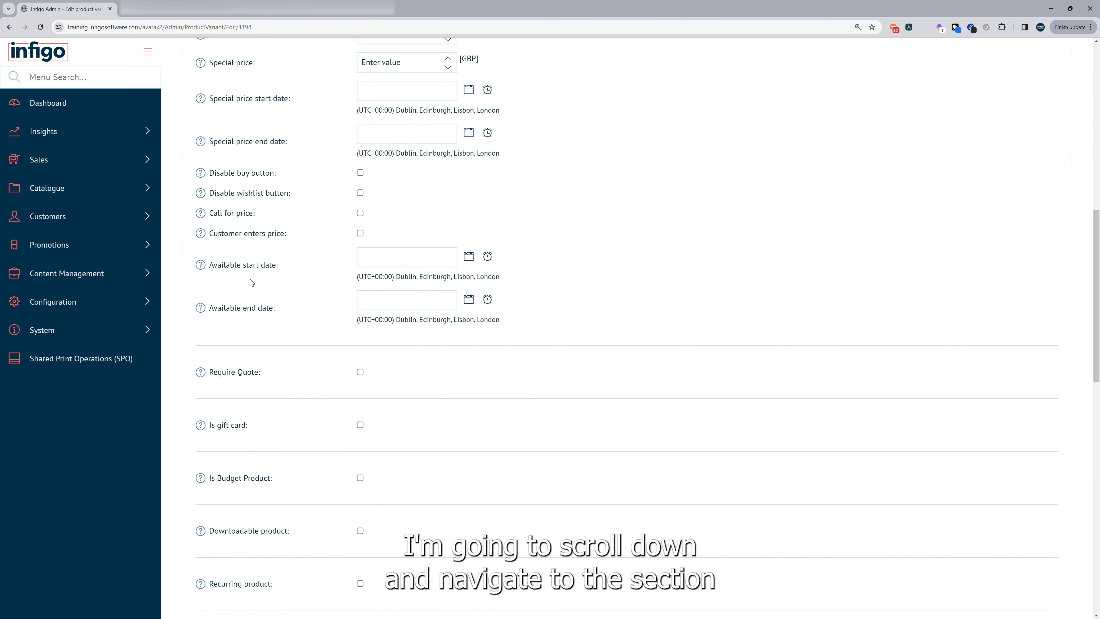
scroll(251, 282, down, 12)
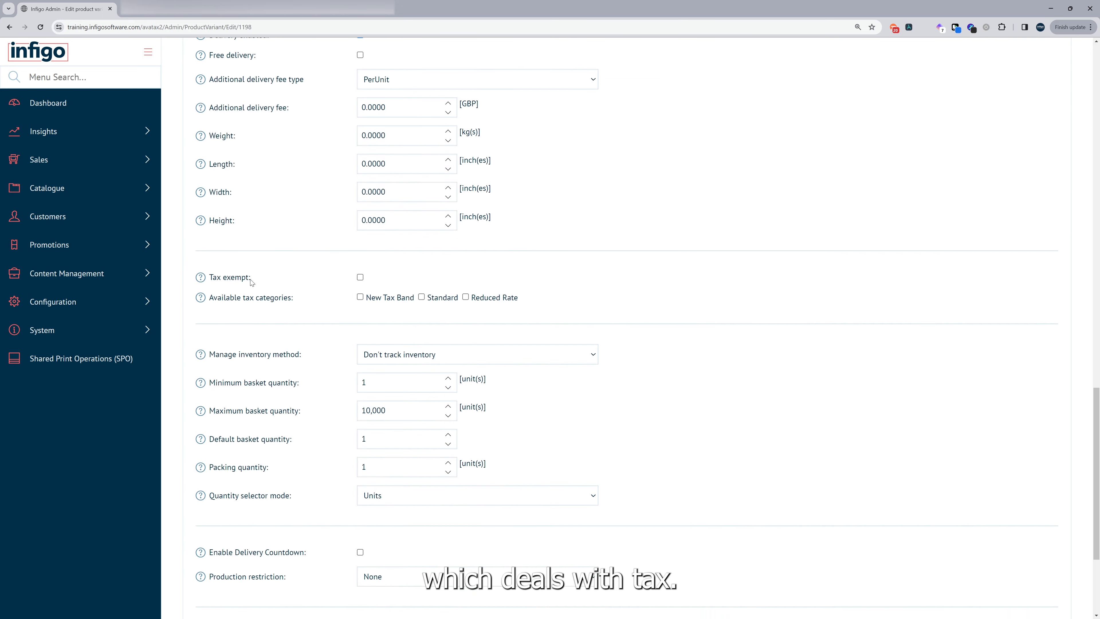
scroll(250, 281, up, 1)
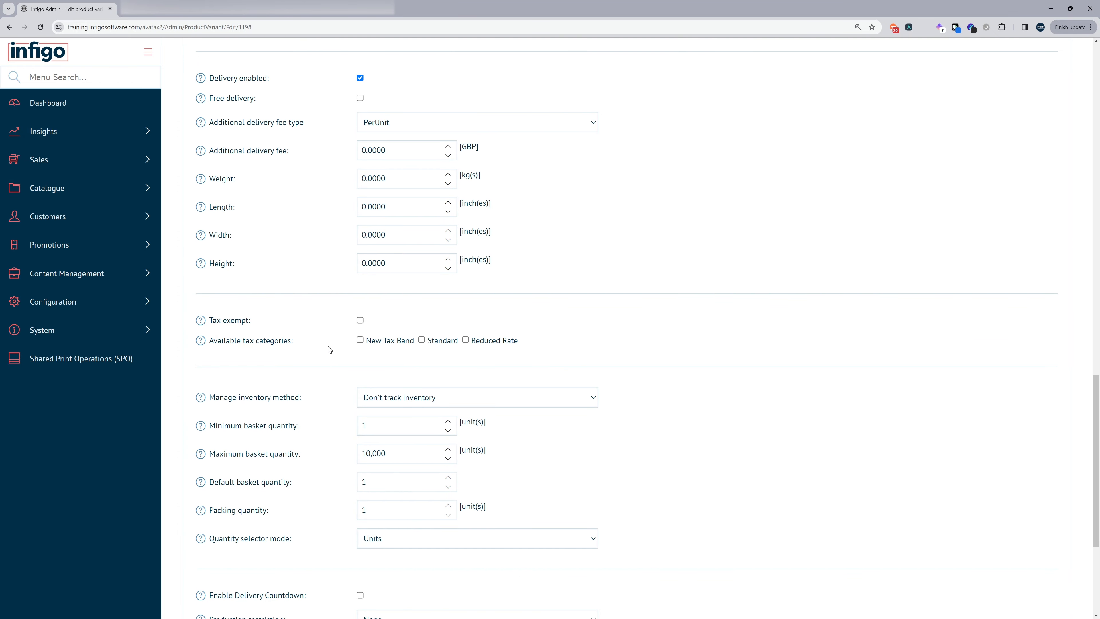
click(421, 340)
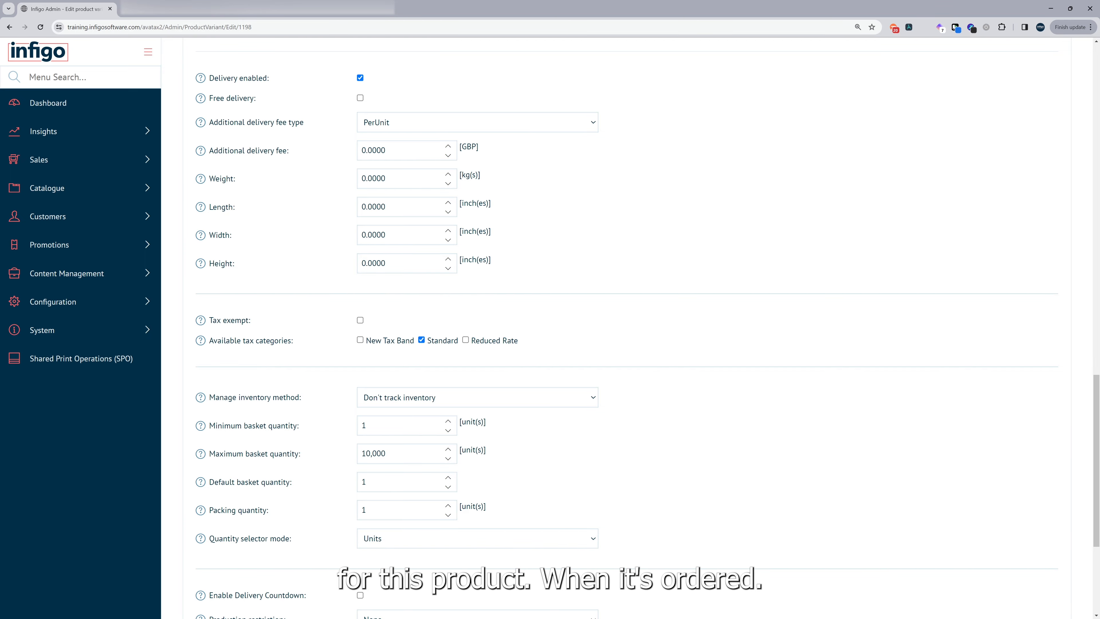
scroll(658, 399, up, 15)
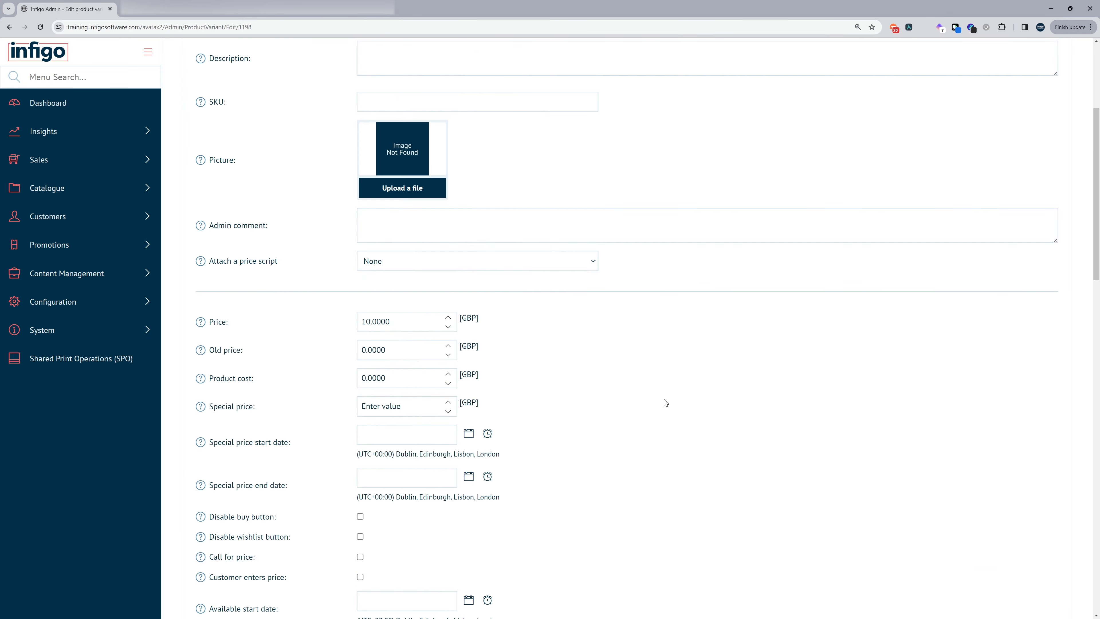
scroll(666, 403, up, 5)
click(871, 100)
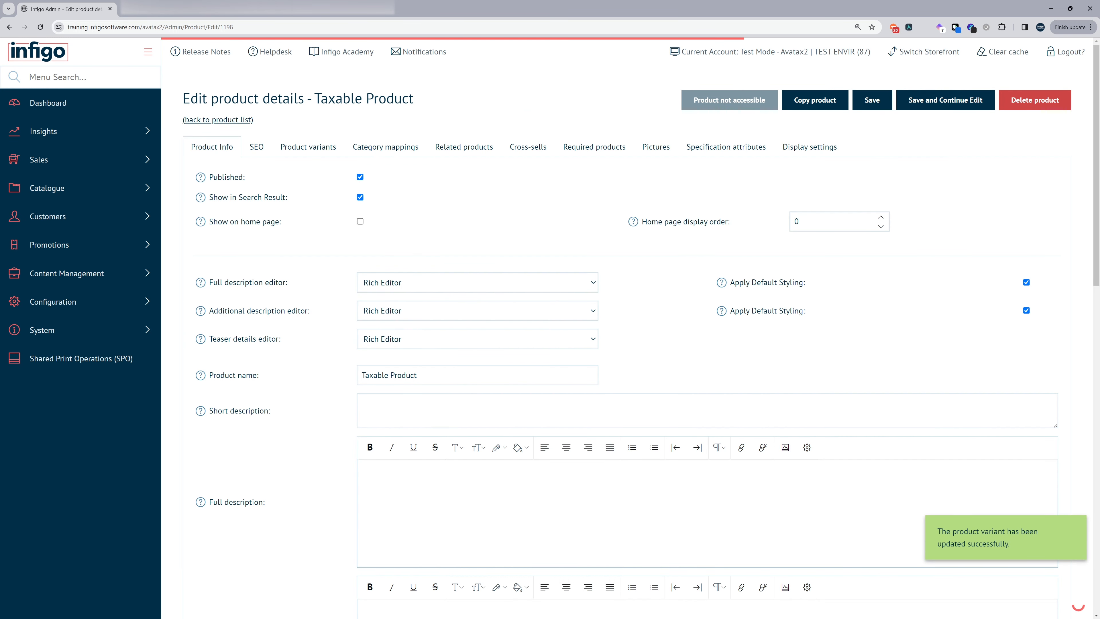
- Open Customers > Customer Management to list the registered test customer
click(62, 219)
click(74, 245)
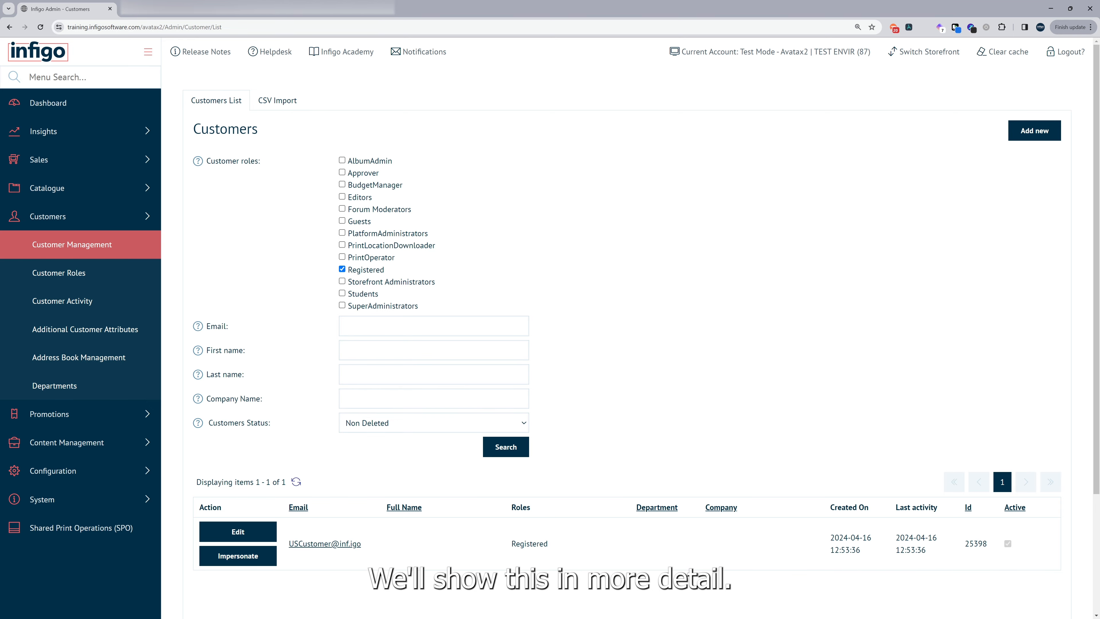
- Add a Washington, United States address to the test customer and make it default shipping and billing
click(241, 540)
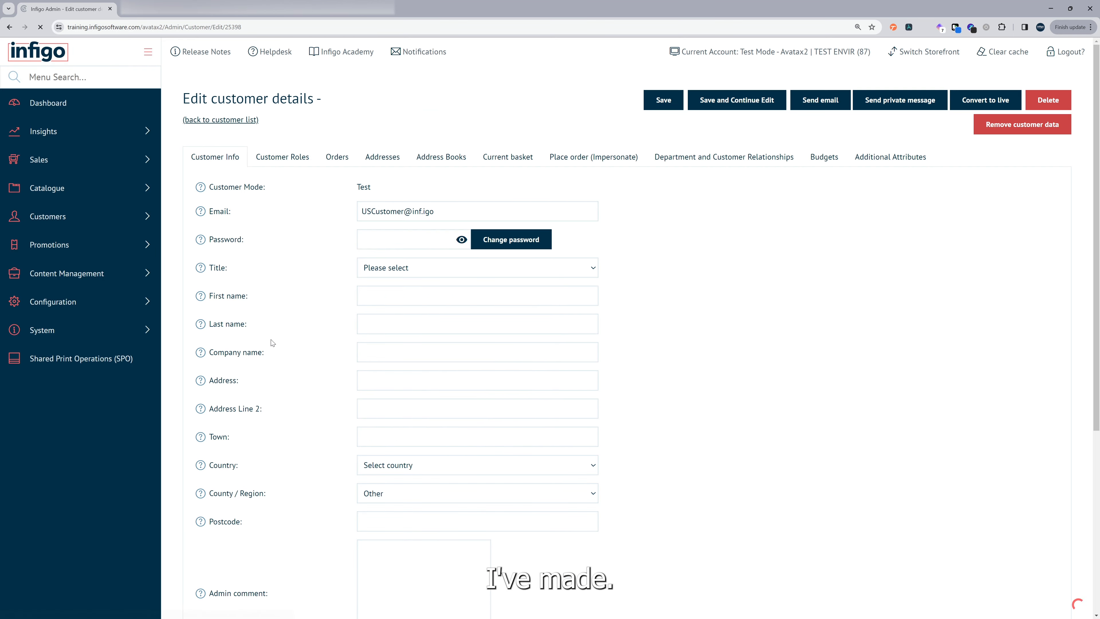
click(381, 160)
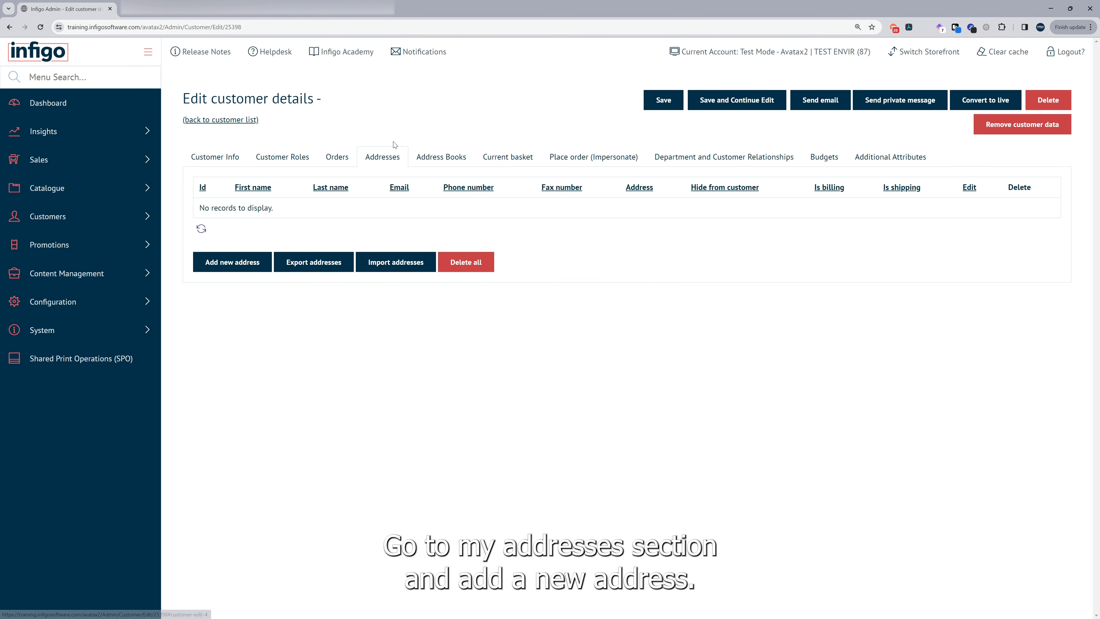
click(215, 268)
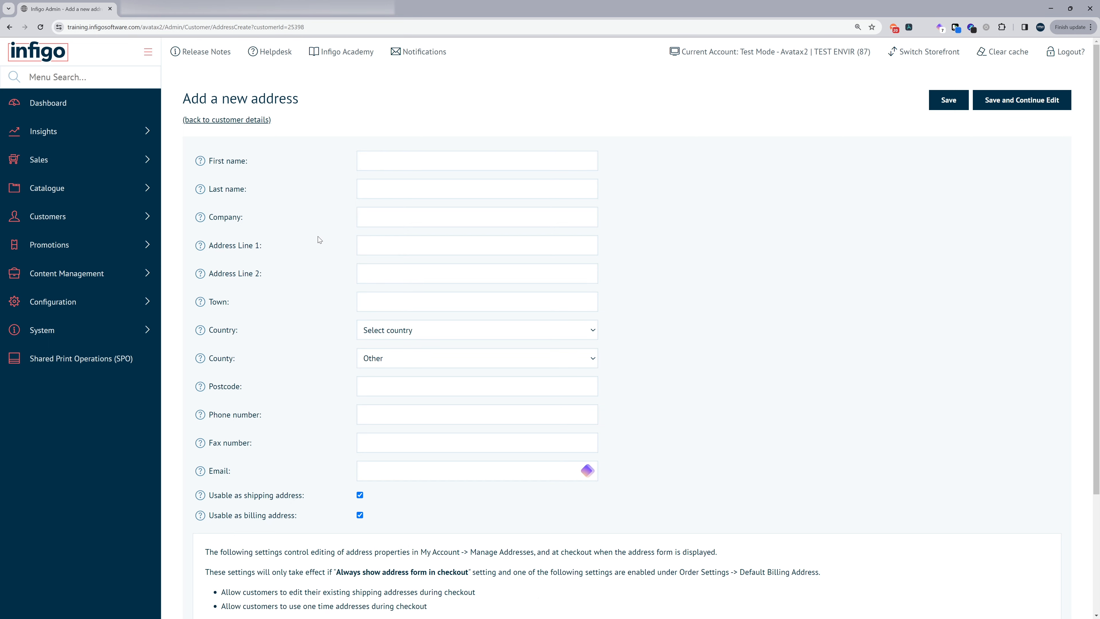
click(371, 156)
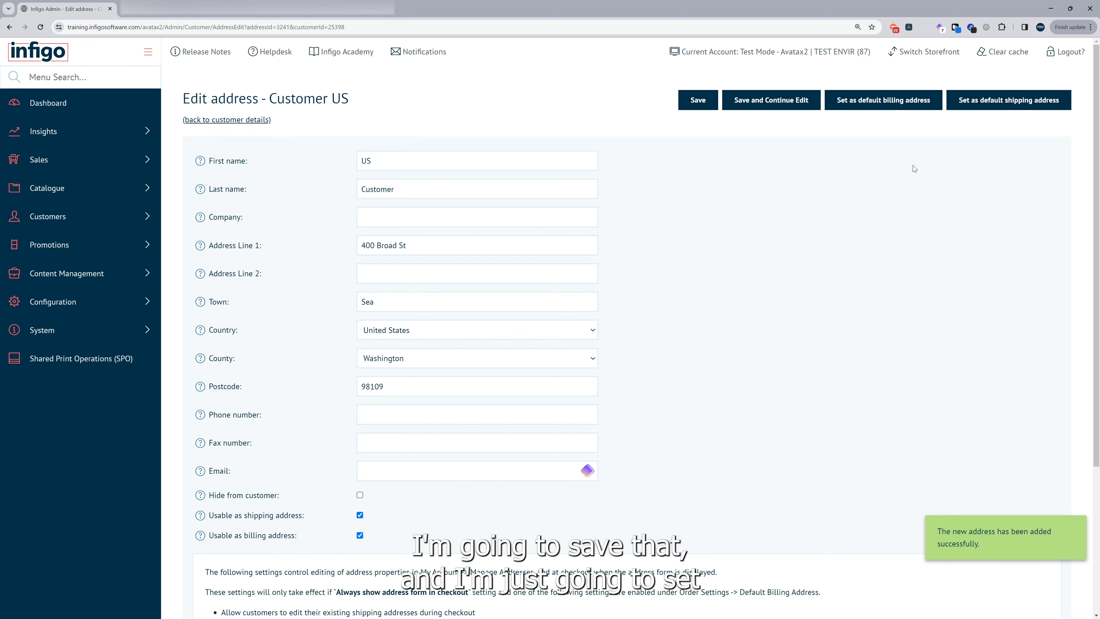
click(1001, 108)
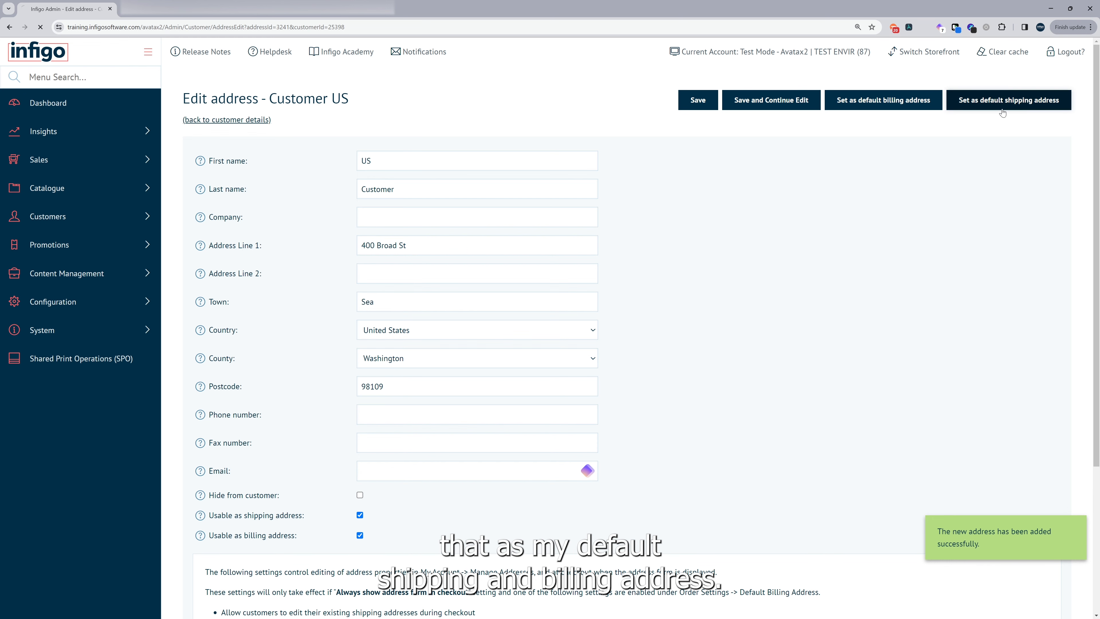
click(881, 100)
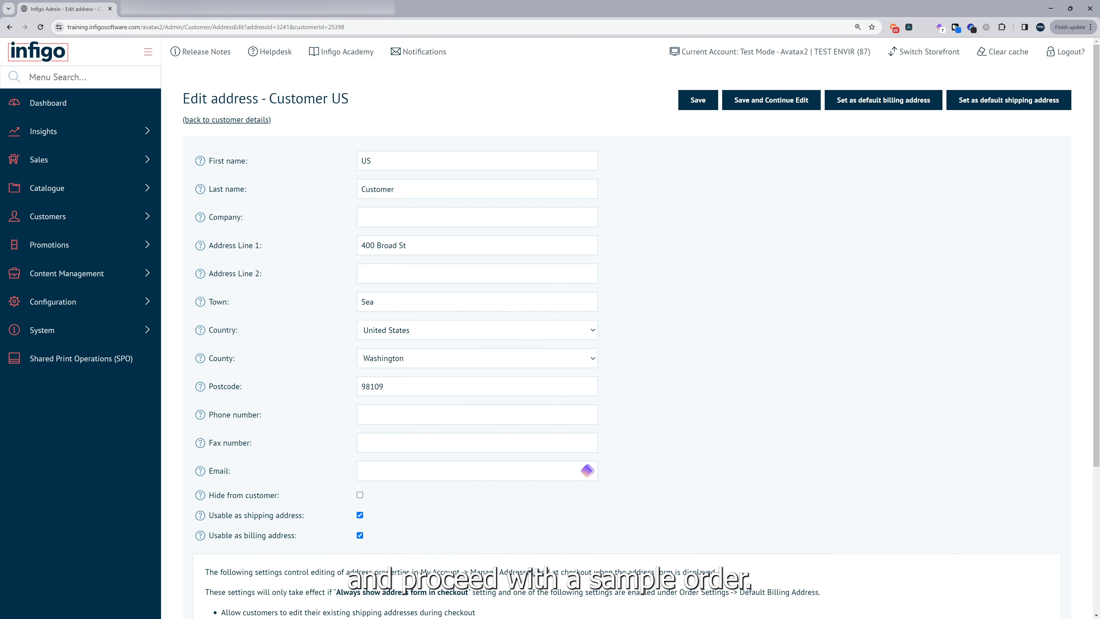
- Add the Taxable Product to the basket, note its £1.04 VAT, and proceed to checkout
click(245, 123)
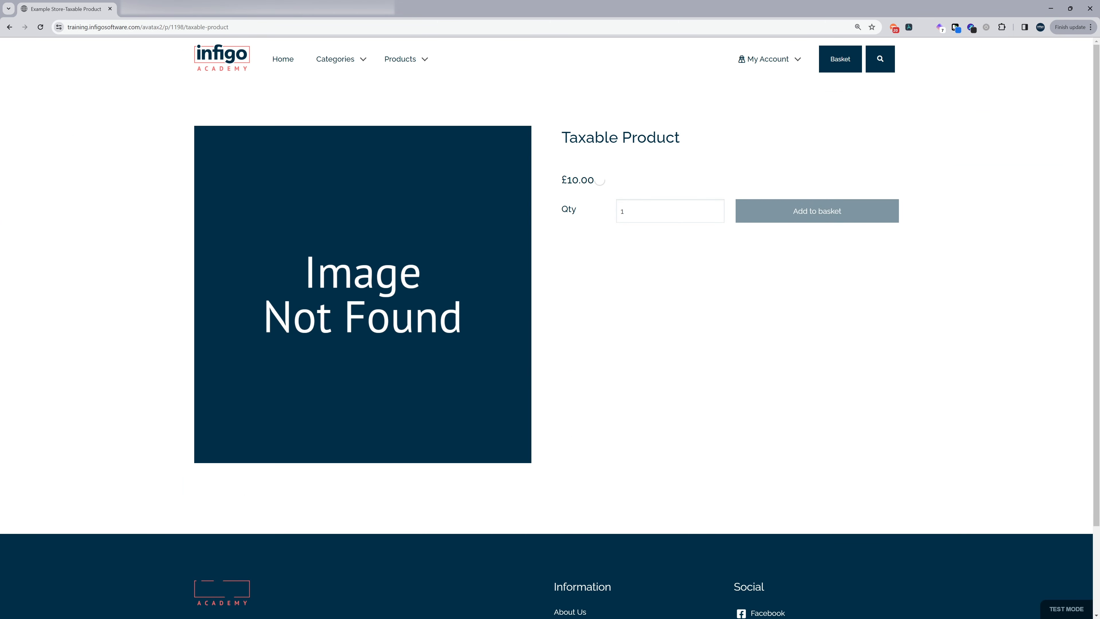
click(785, 213)
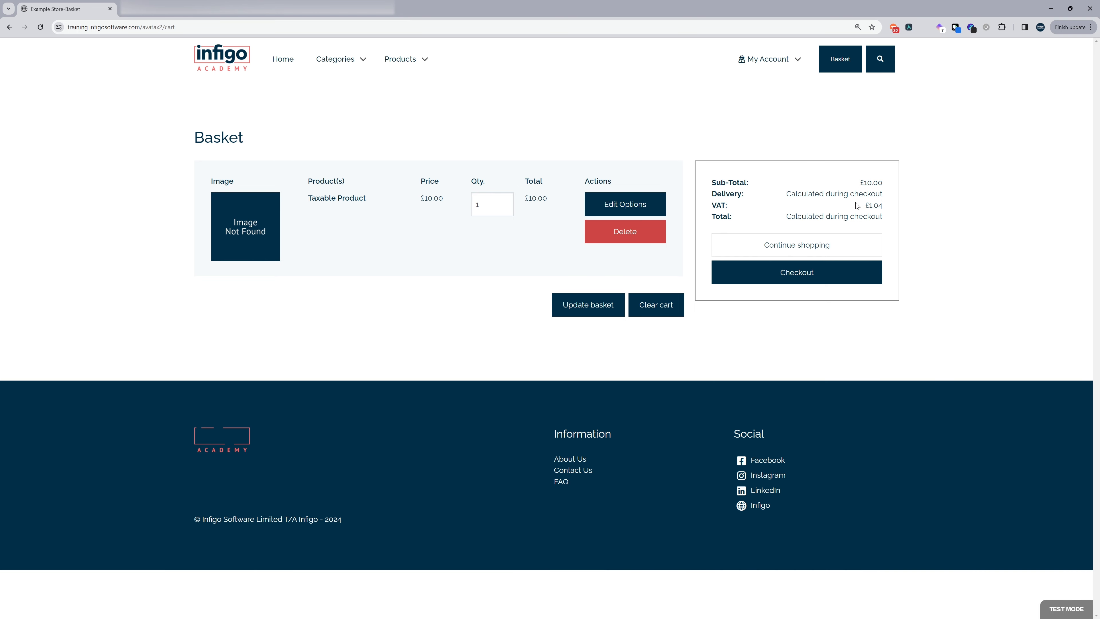
drag(857, 205, 884, 207)
click(774, 278)
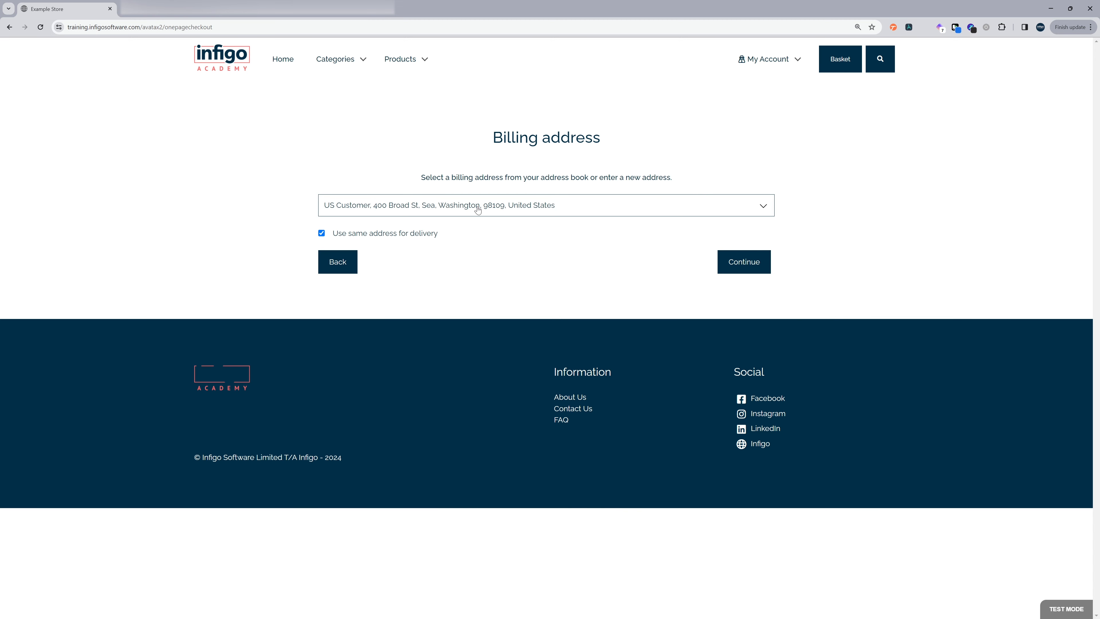
- Continue checkout using the customer's Washington billing address
click(722, 257)
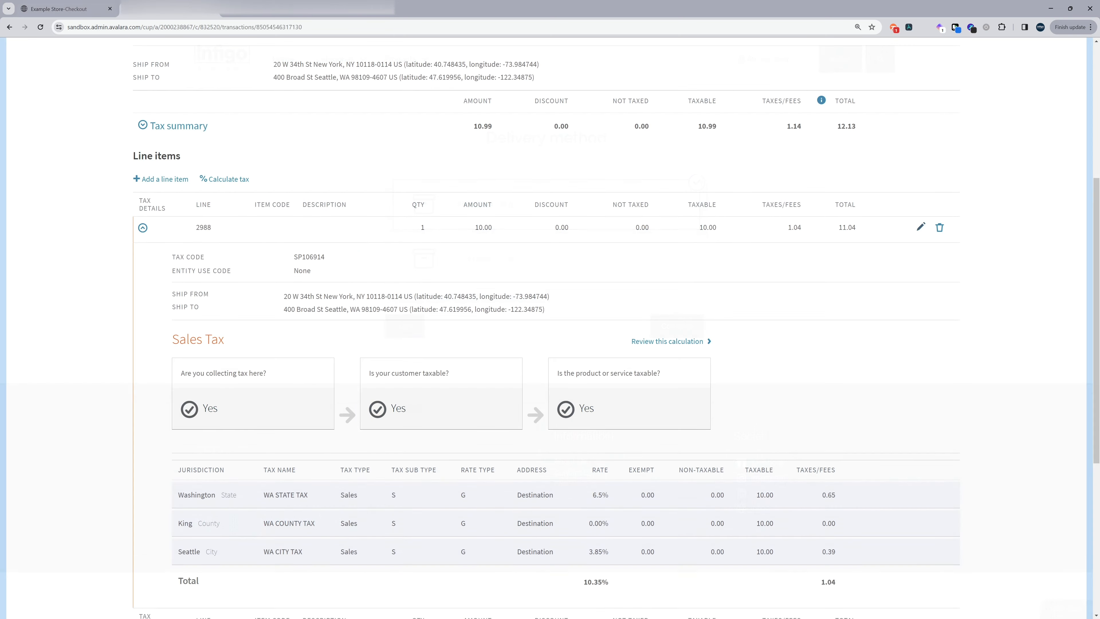